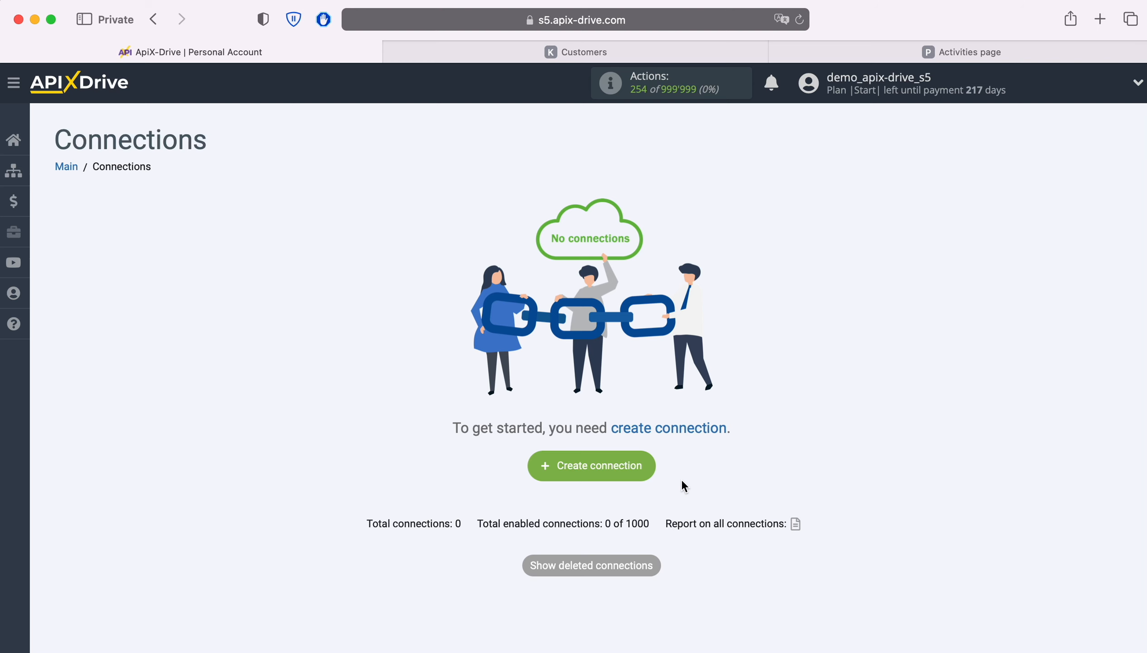
- Create a new connection and set KeyCRM as its data source system
left_click(651, 465)
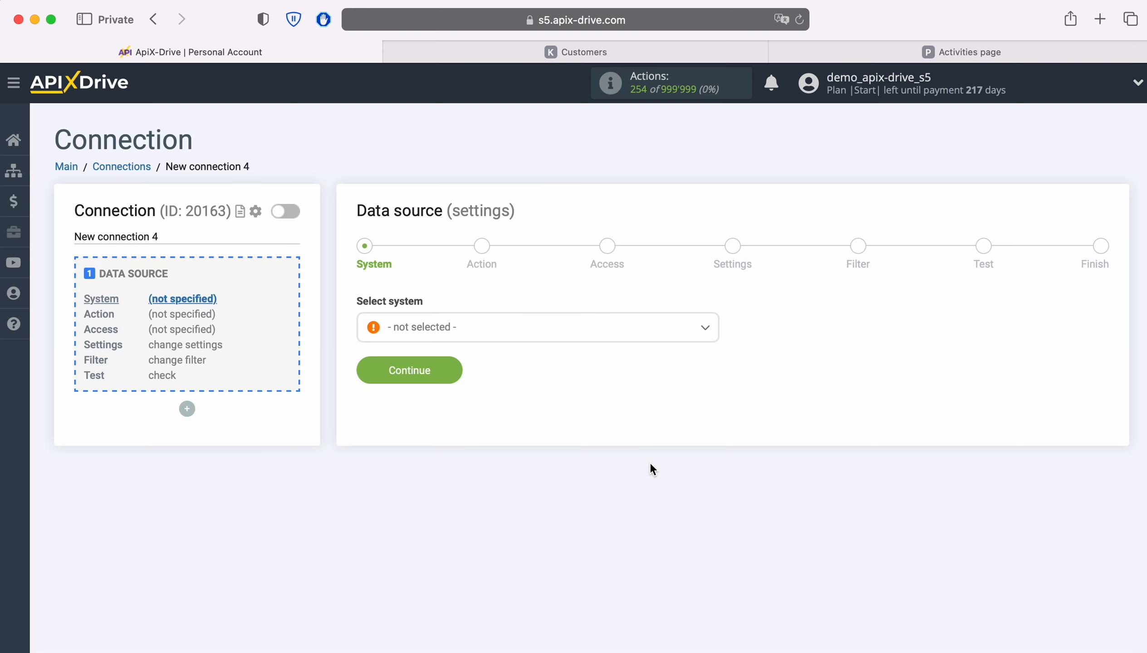
left_click(506, 326)
scroll(628, 451, "down", 3)
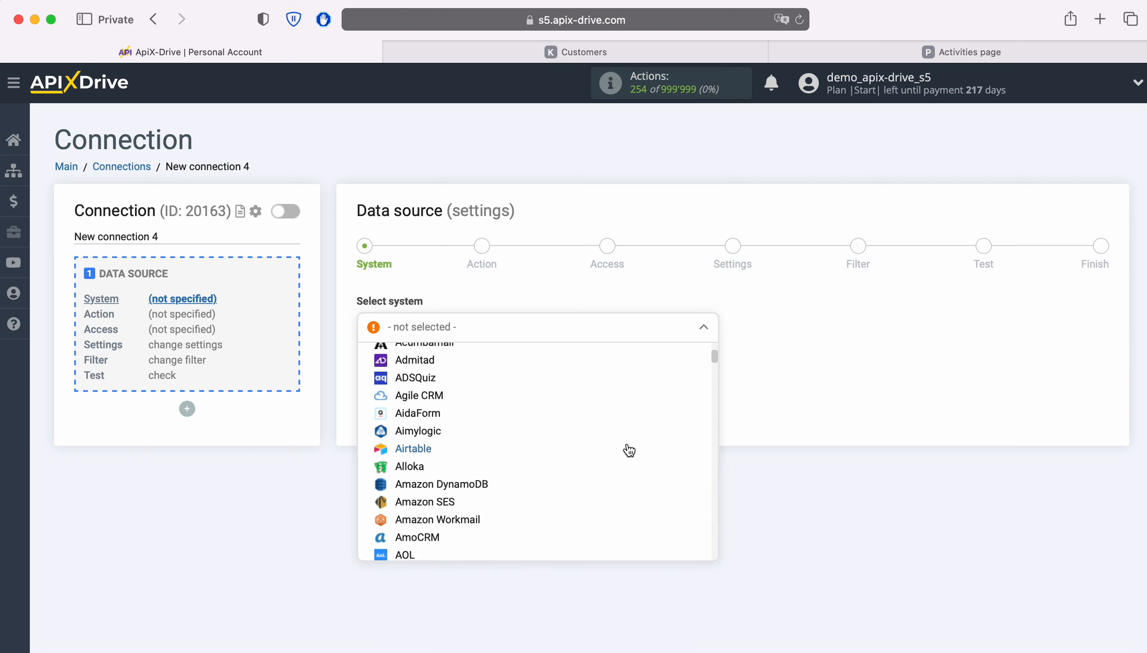
scroll(629, 451, "down", 15)
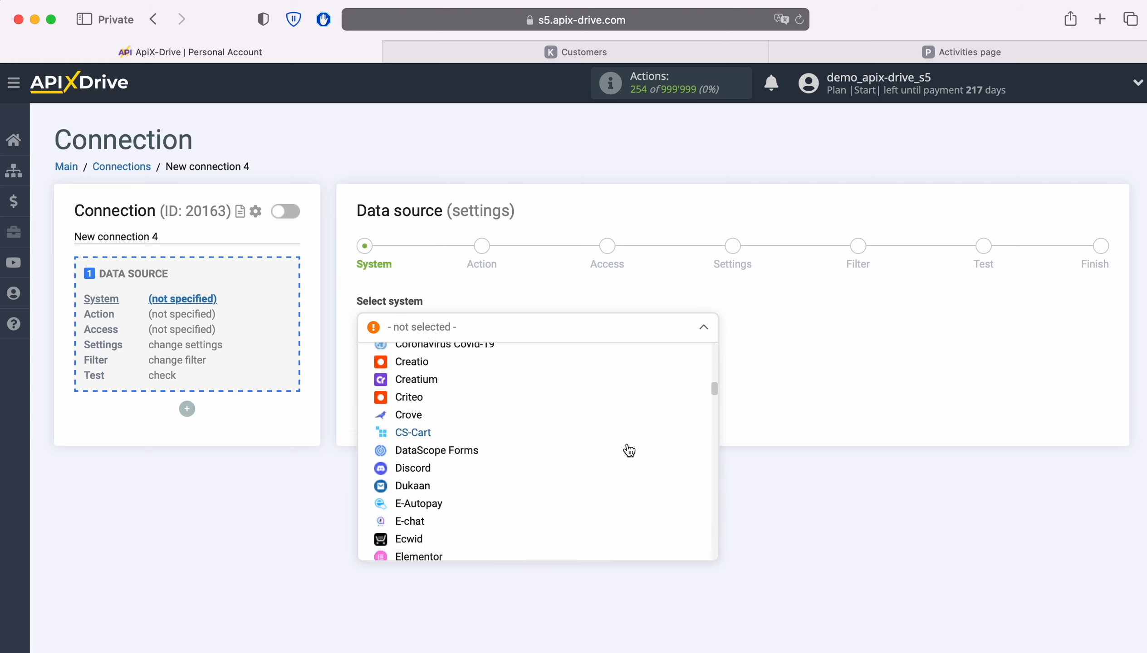
scroll(628, 450, "down", 15)
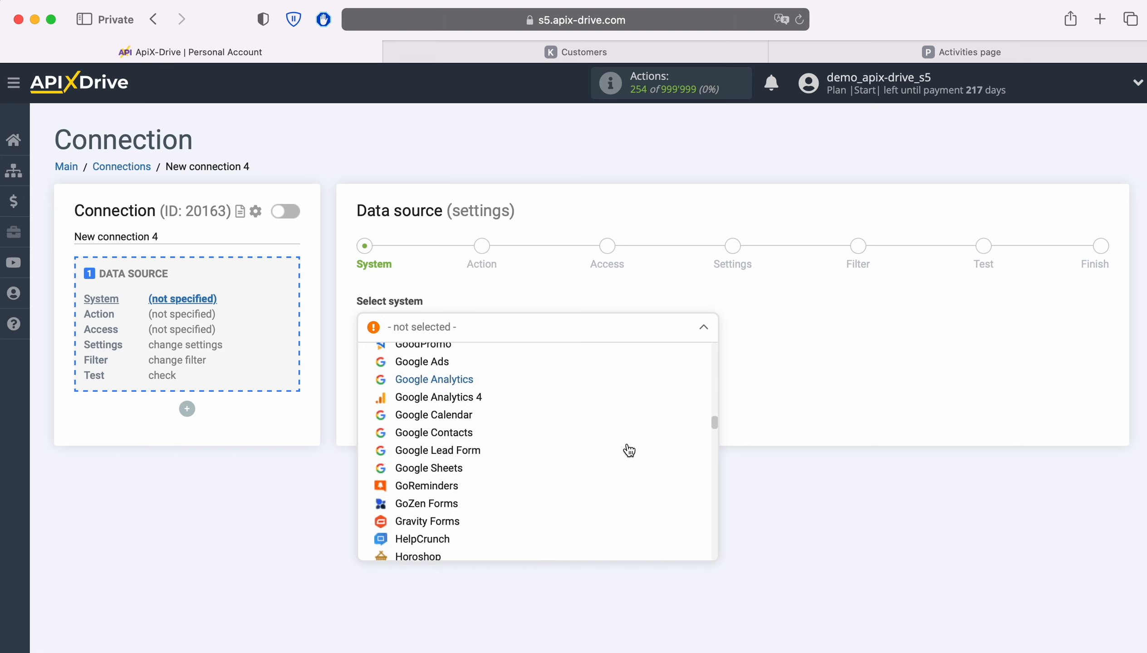
scroll(629, 450, "down", 15)
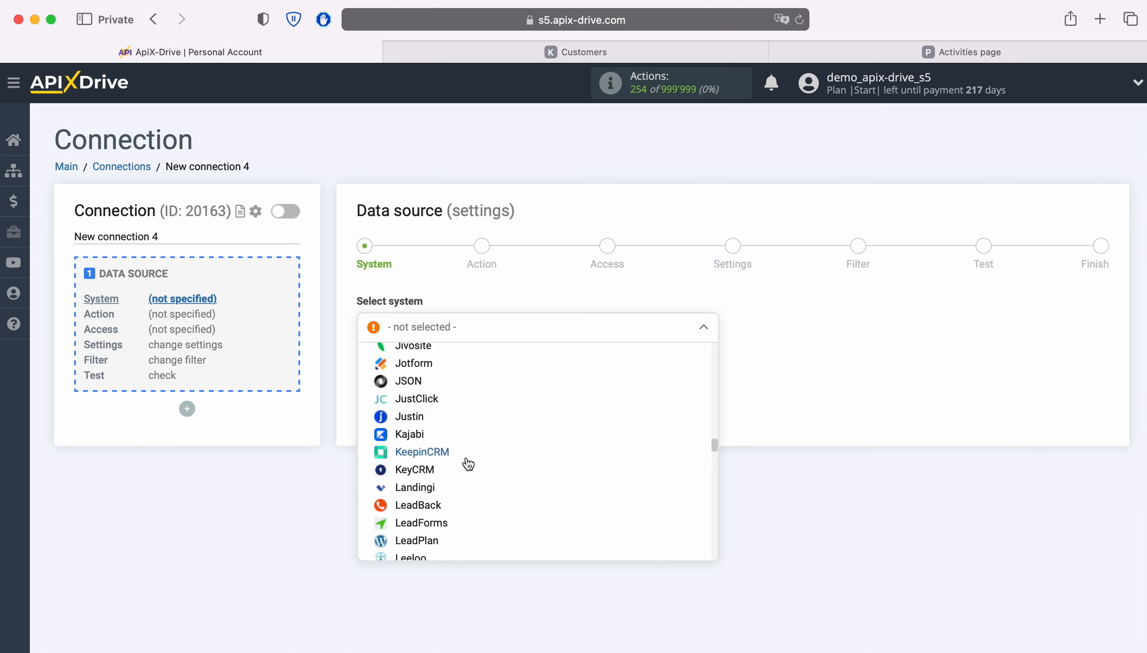
left_click(437, 469)
left_click(453, 370)
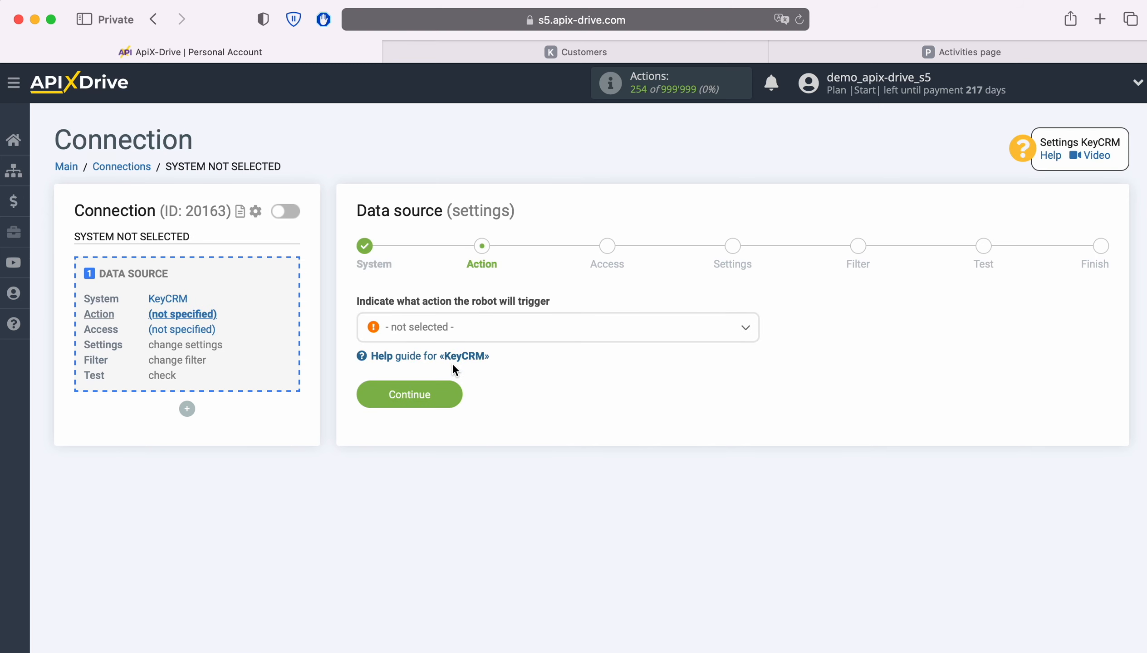
- Set the data source action to Get CUSTOMERS (new) and continue to the access stage
left_click(484, 330)
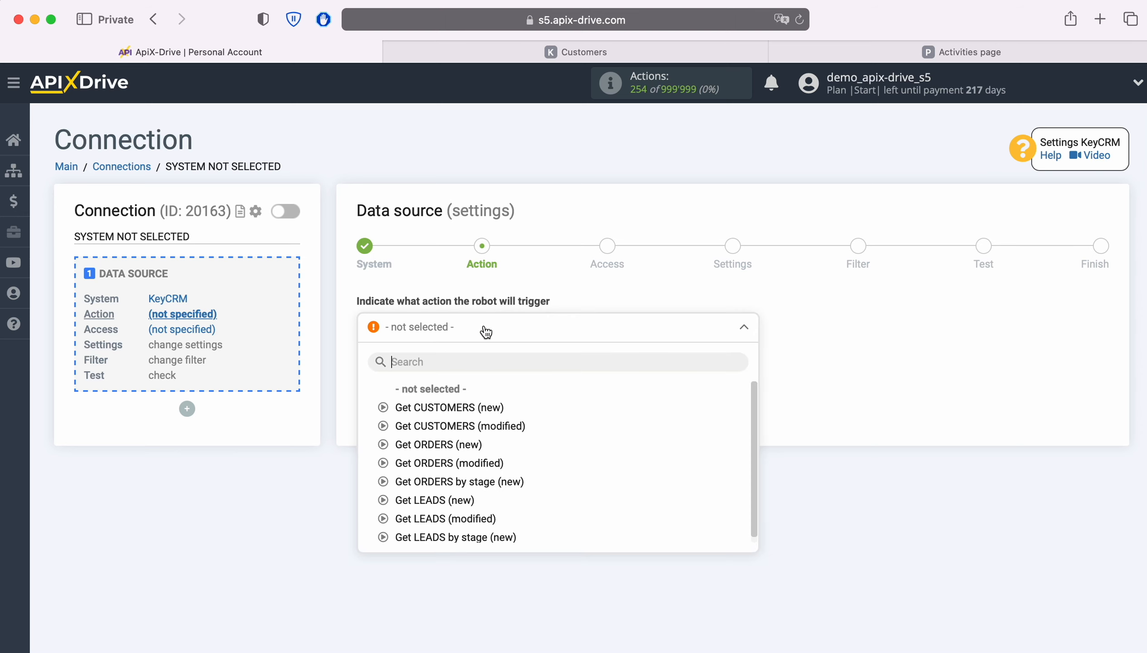
left_click(476, 407)
left_click(455, 399)
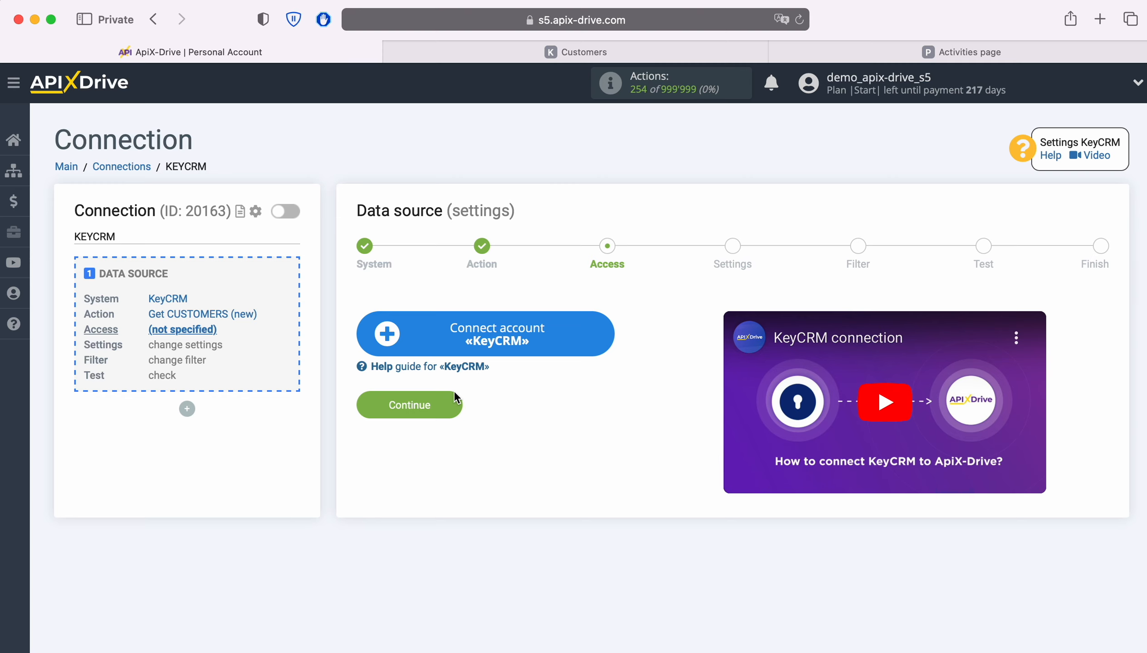
- Start connecting a KeyCRM account, switch to KeyCRM and copy the API key from its general settings
left_click(602, 331)
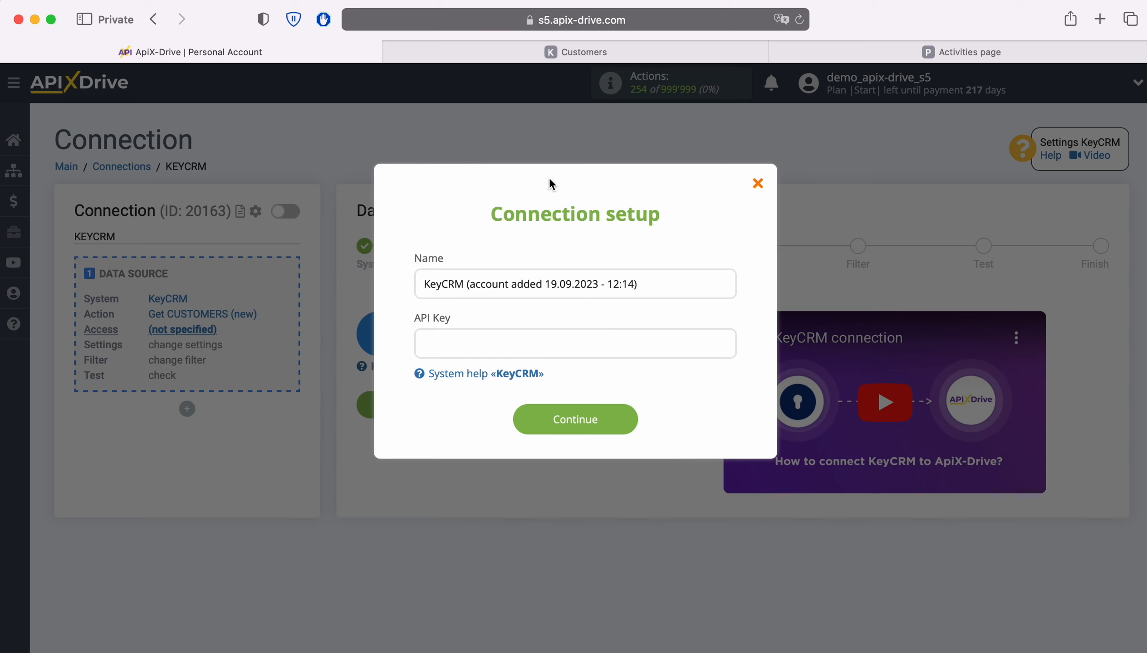
left_click(554, 53)
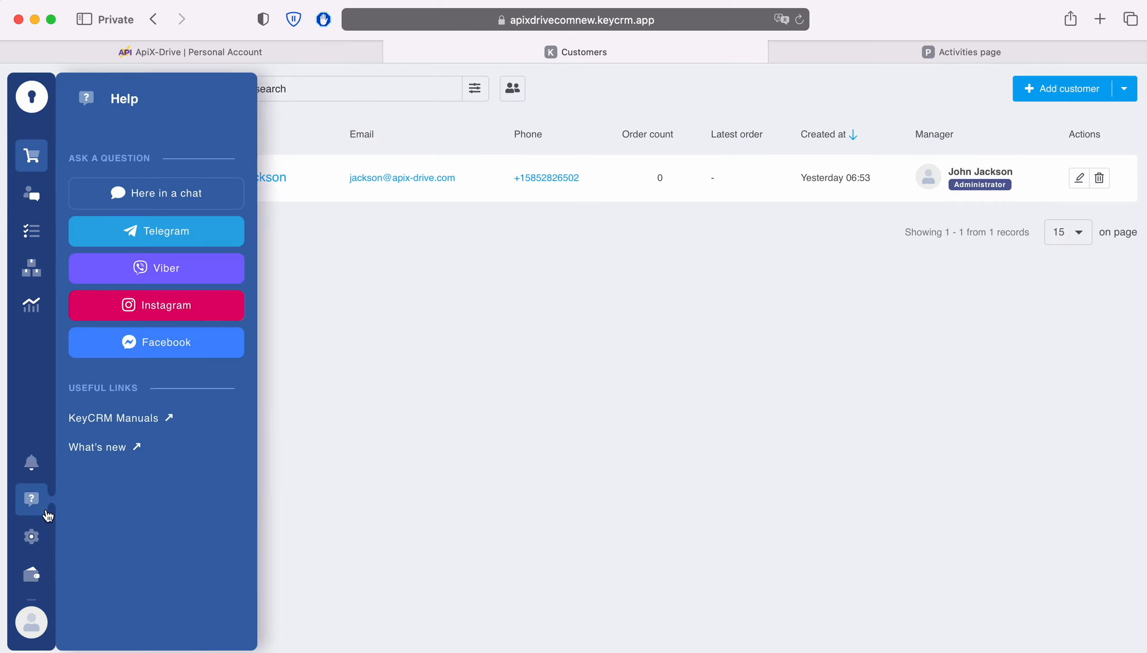
mouse_move(33, 535)
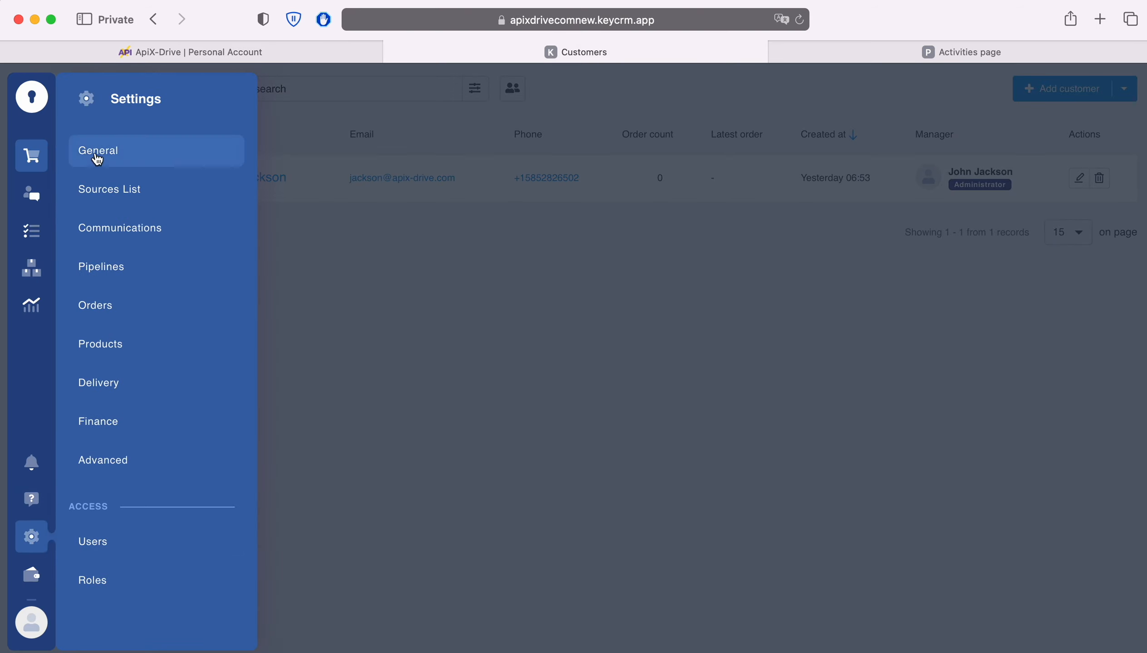
left_click(97, 151)
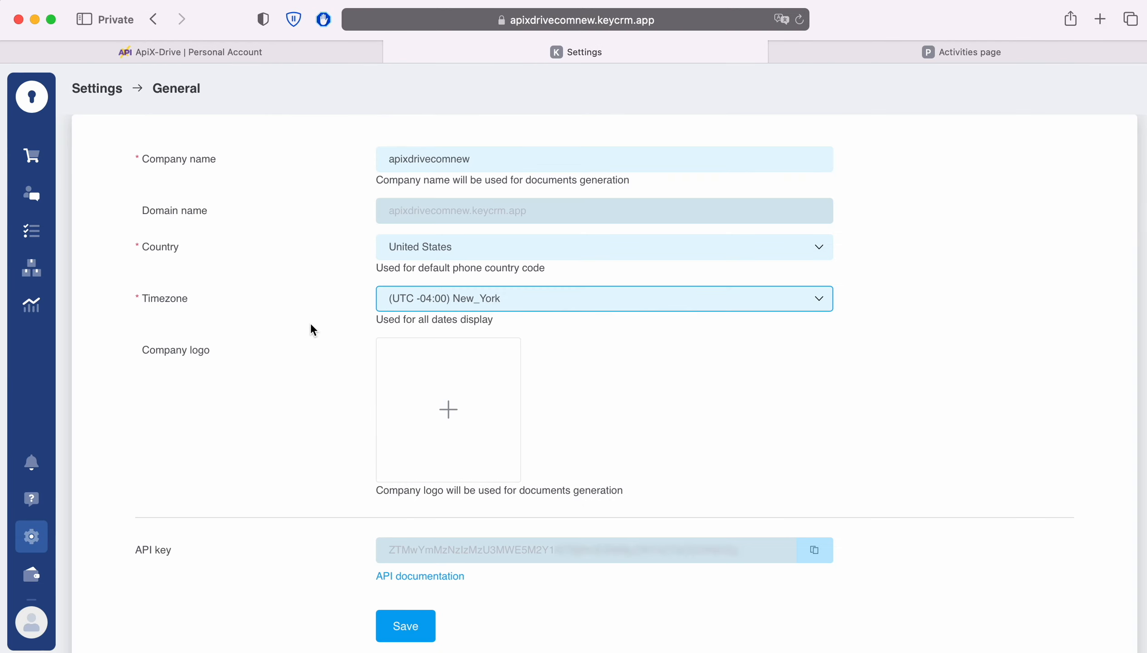
left_click(818, 555)
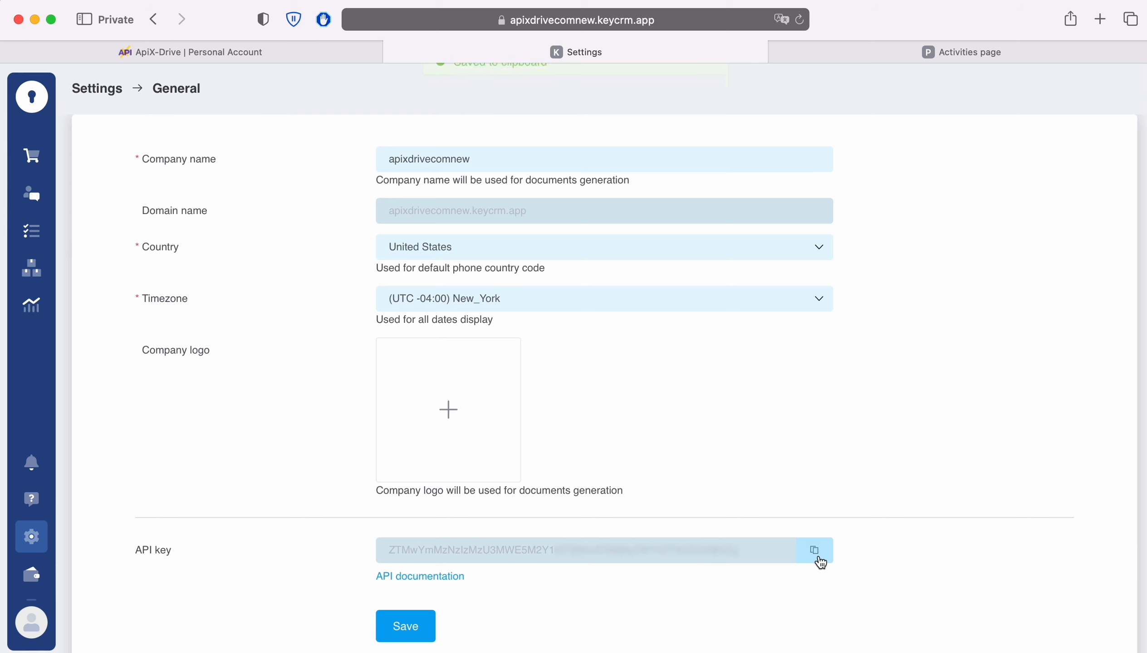
- Return to ApiX-Drive, paste the API key into the KeyCRM connection setup and submit it
left_click(199, 58)
right_click(431, 350)
left_click(460, 391)
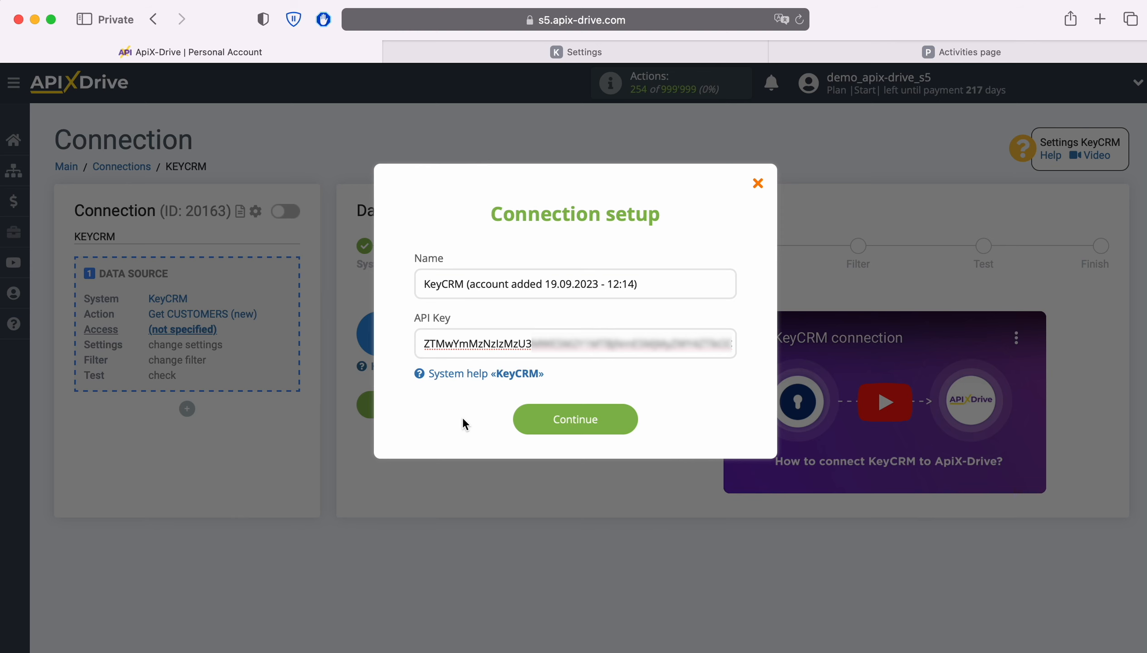
left_click(631, 424)
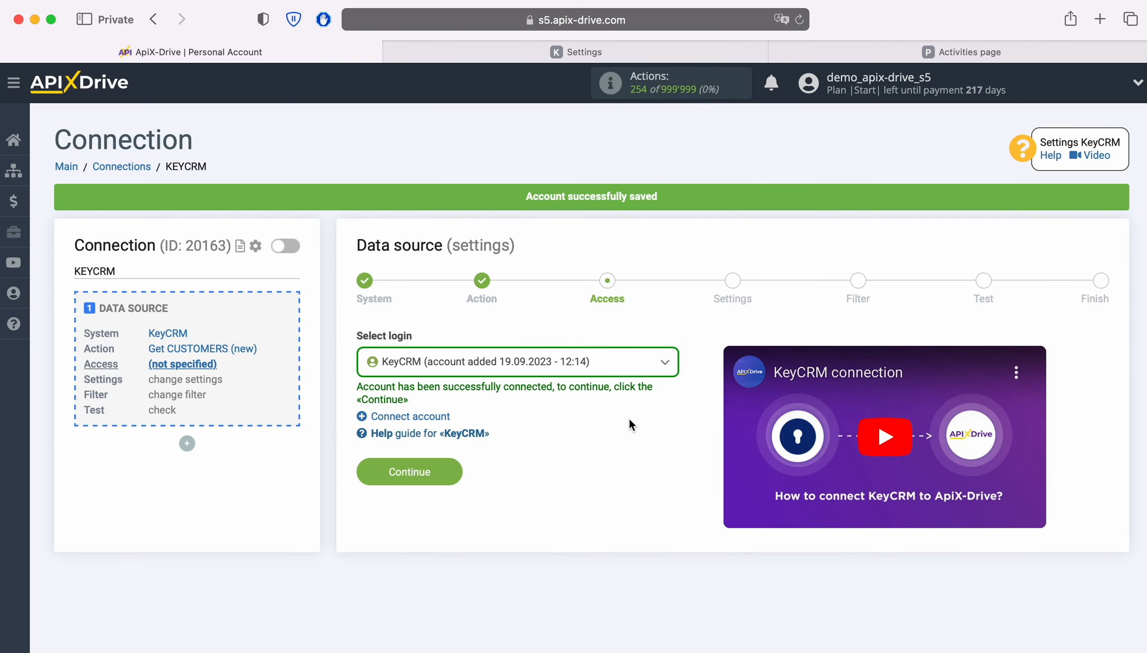
- Select the newly added KeyCRM account as the data source login and continue
left_click(607, 368)
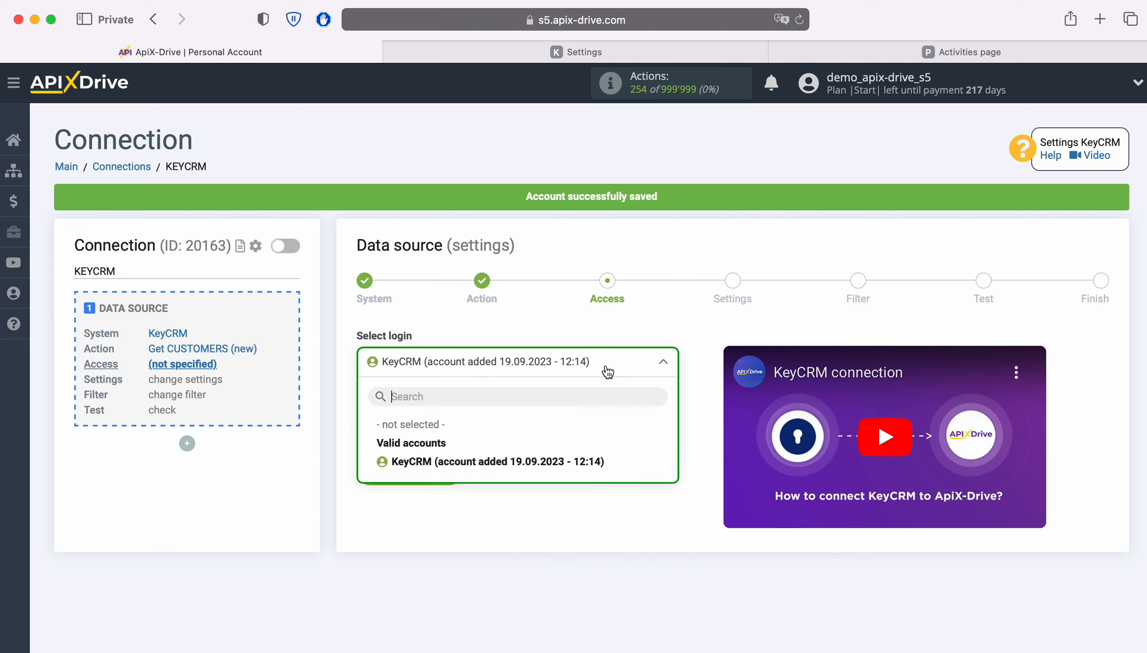
left_click(563, 462)
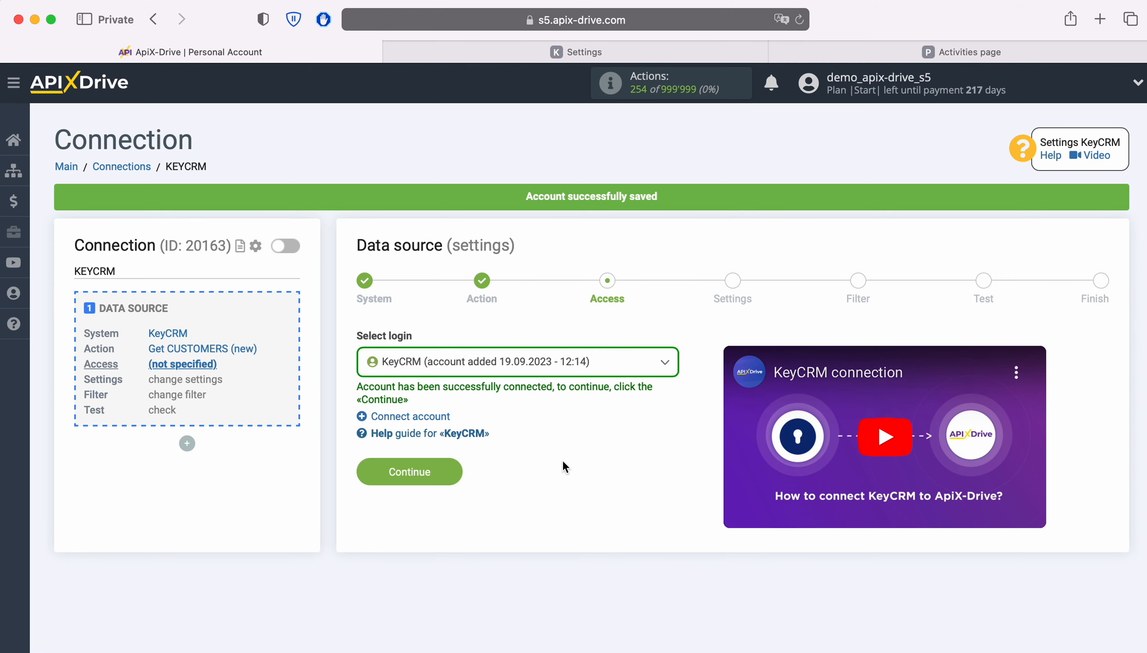
left_click(458, 473)
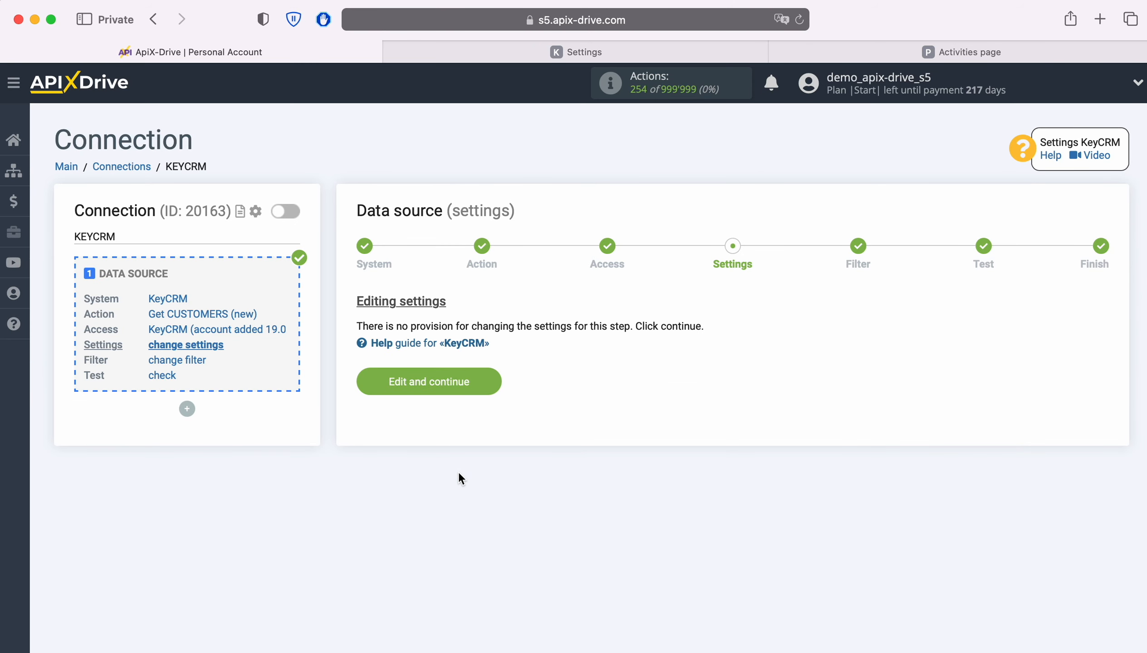
- Complete the data source by accepting its settings without a filter and proceeding past the test data
left_click(498, 389)
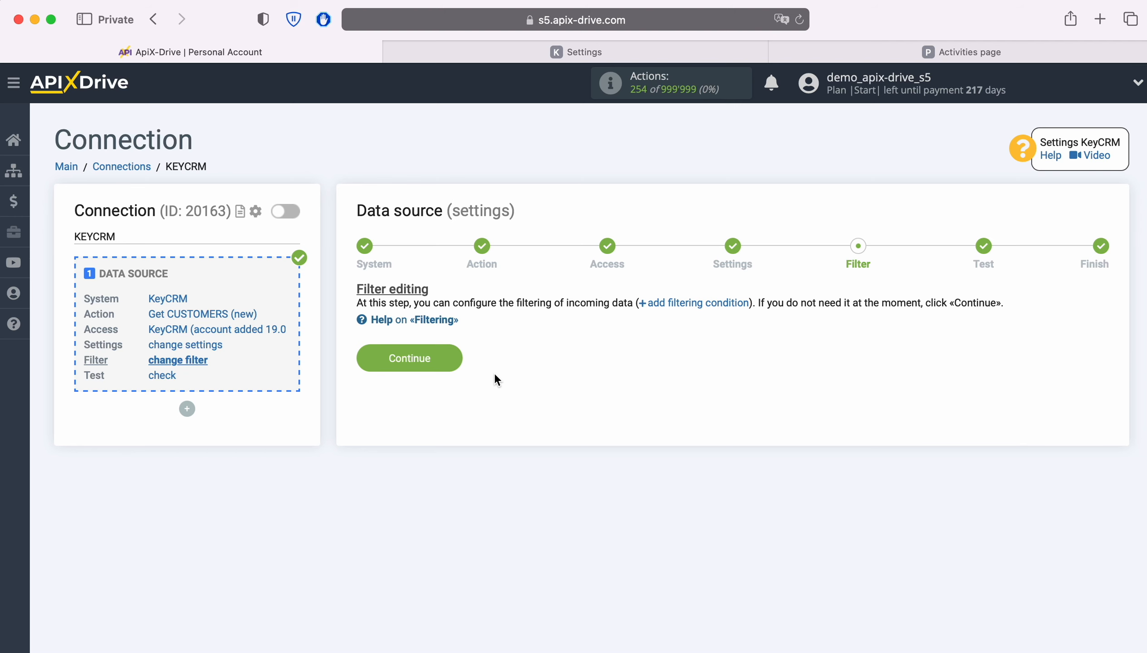
left_click(452, 357)
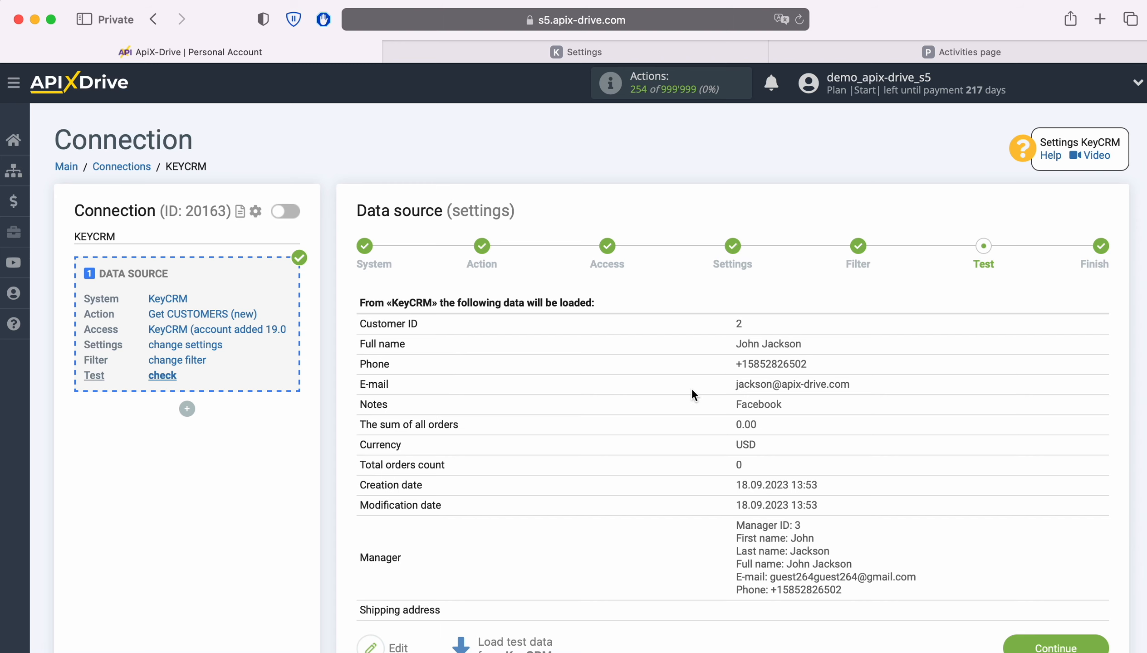
scroll(691, 387, "down", 1)
left_click(1105, 620)
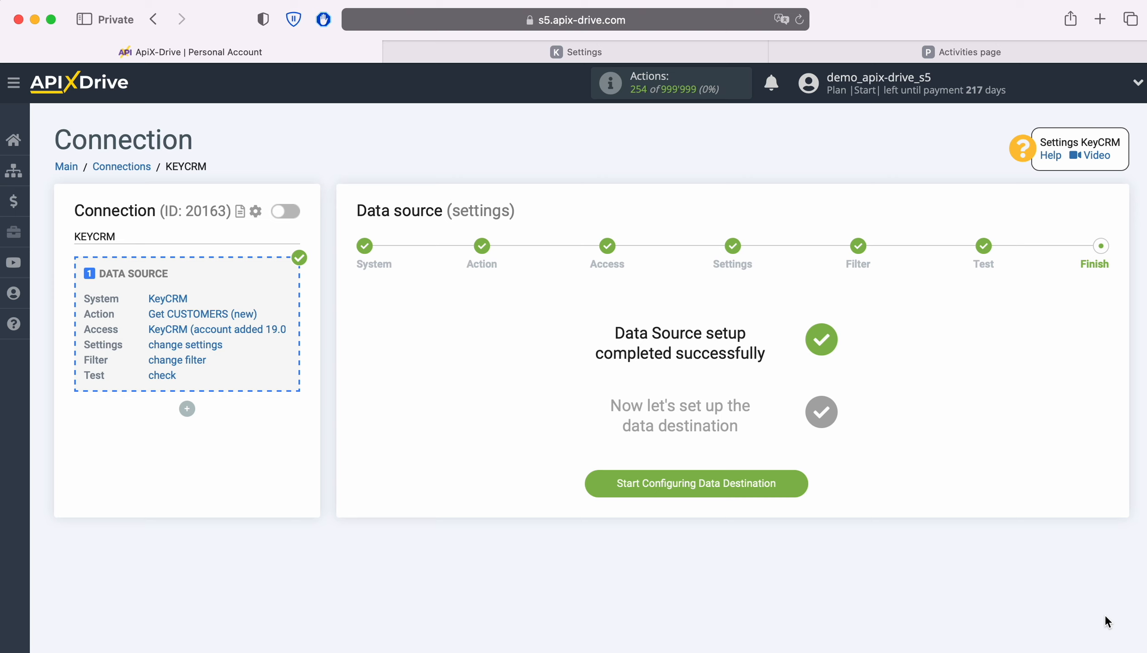
- Start configuring the data destination and set Pipedrive as its system
left_click(796, 482)
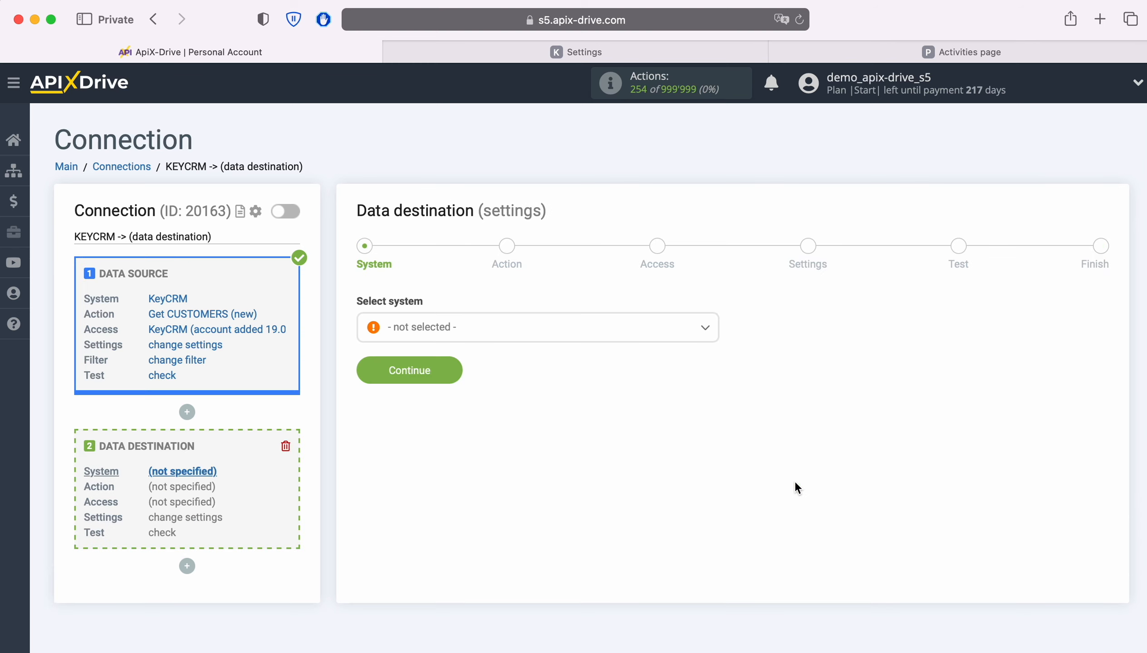
left_click(569, 335)
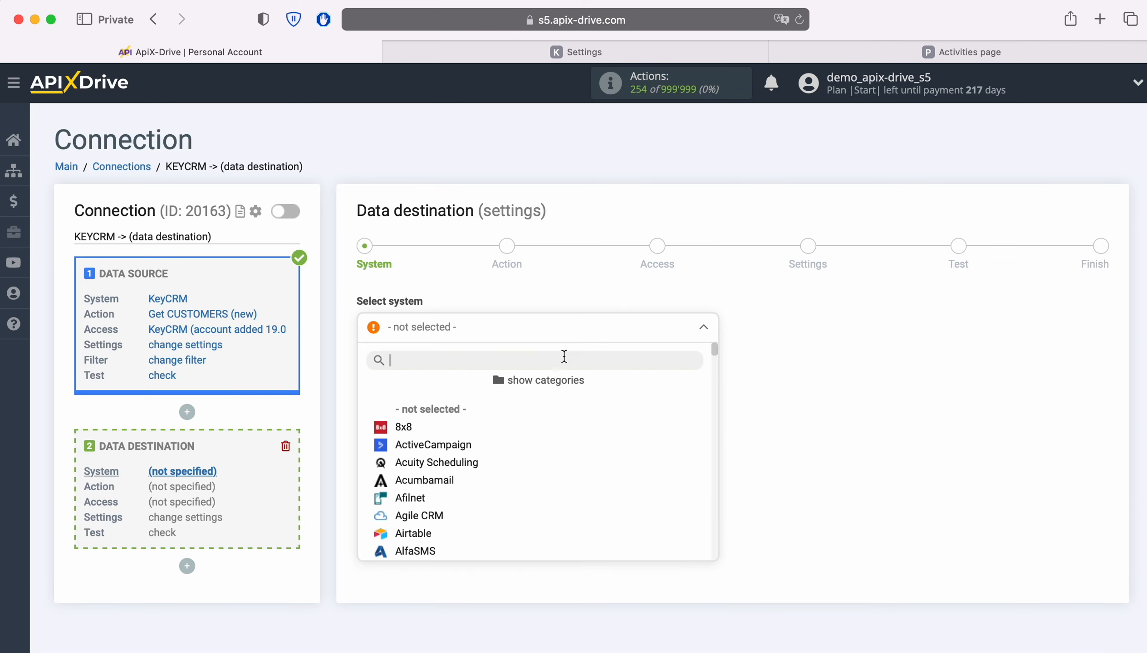
scroll(610, 471, "down", 5)
scroll(612, 474, "down", 15)
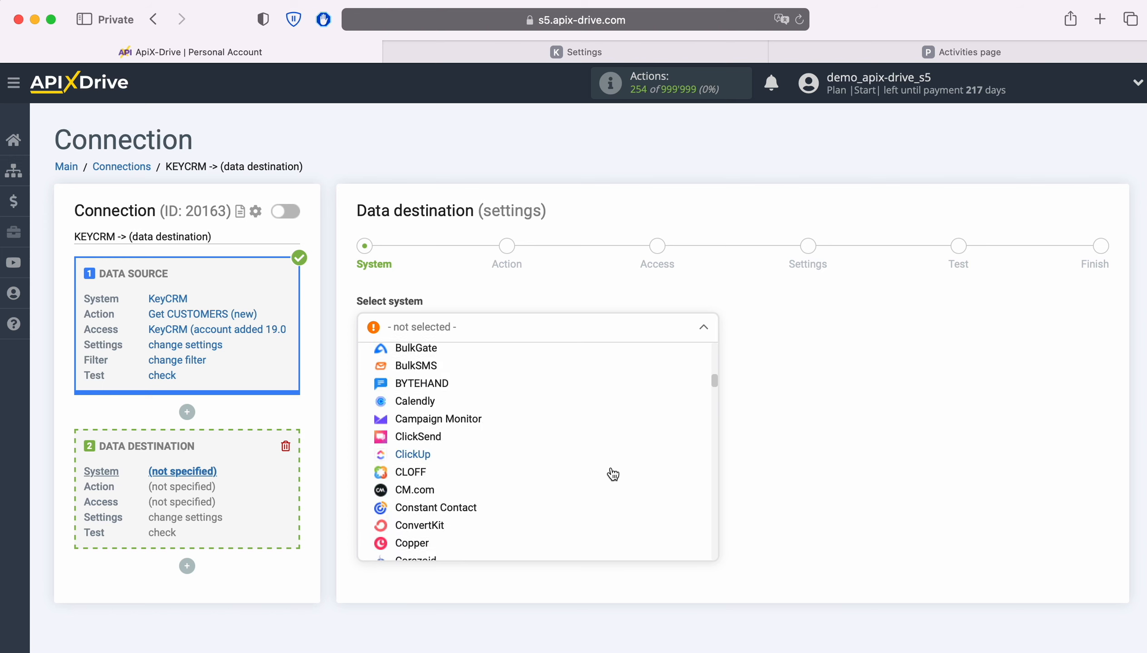
scroll(613, 474, "down", 15)
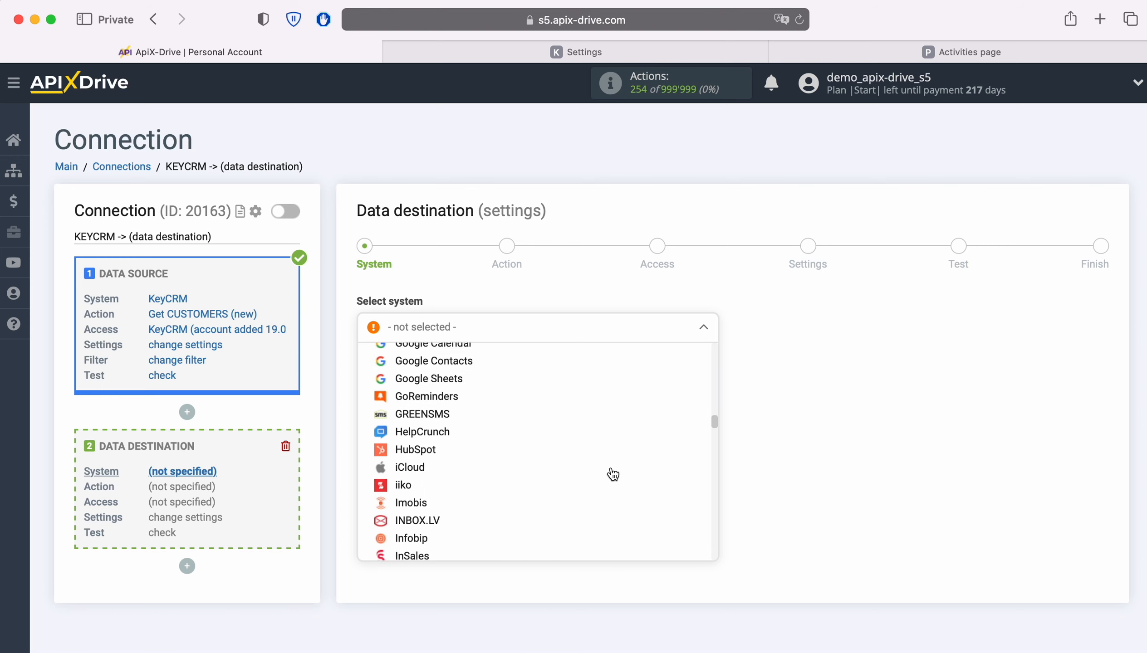
scroll(612, 475, "down", 15)
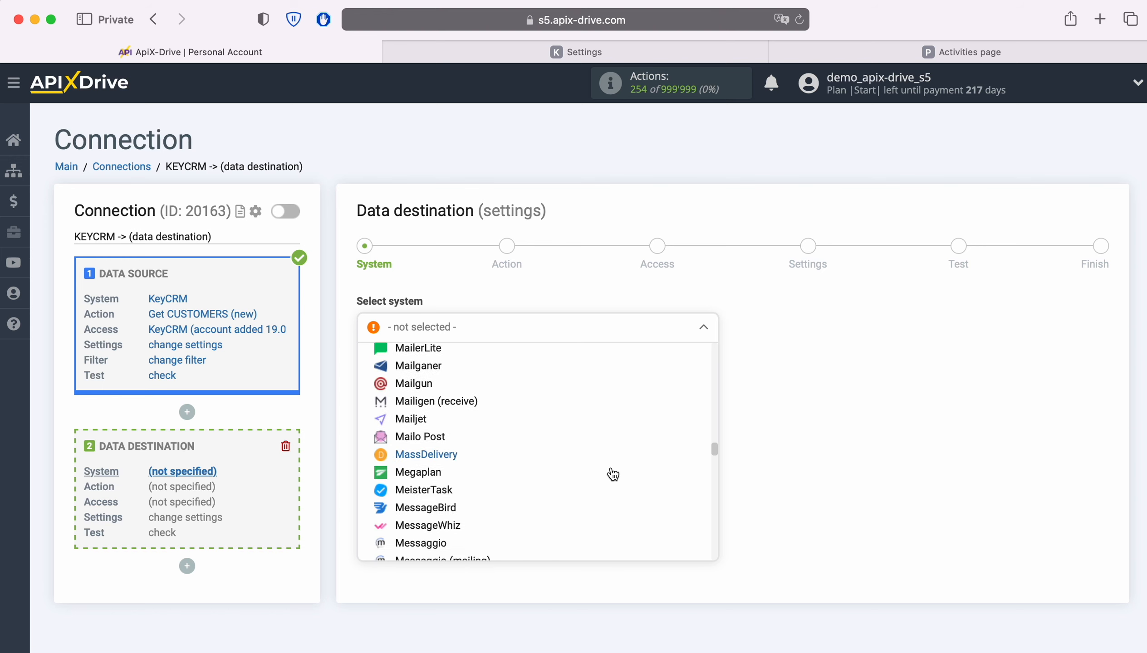
scroll(613, 474, "down", 6)
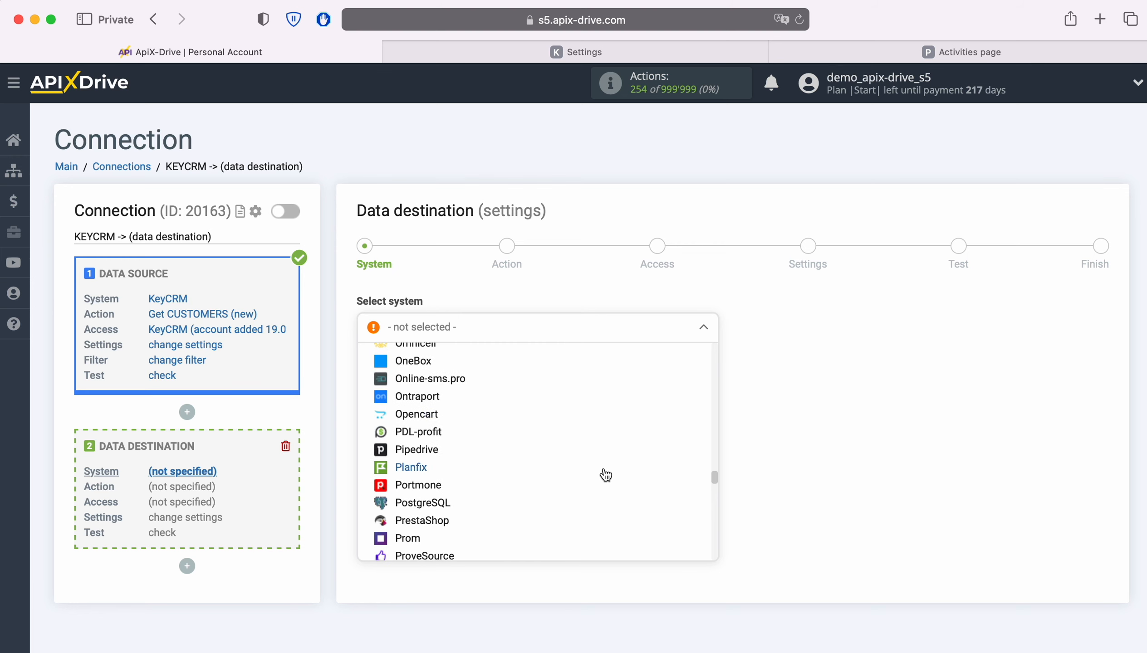
left_click(428, 451)
left_click(448, 367)
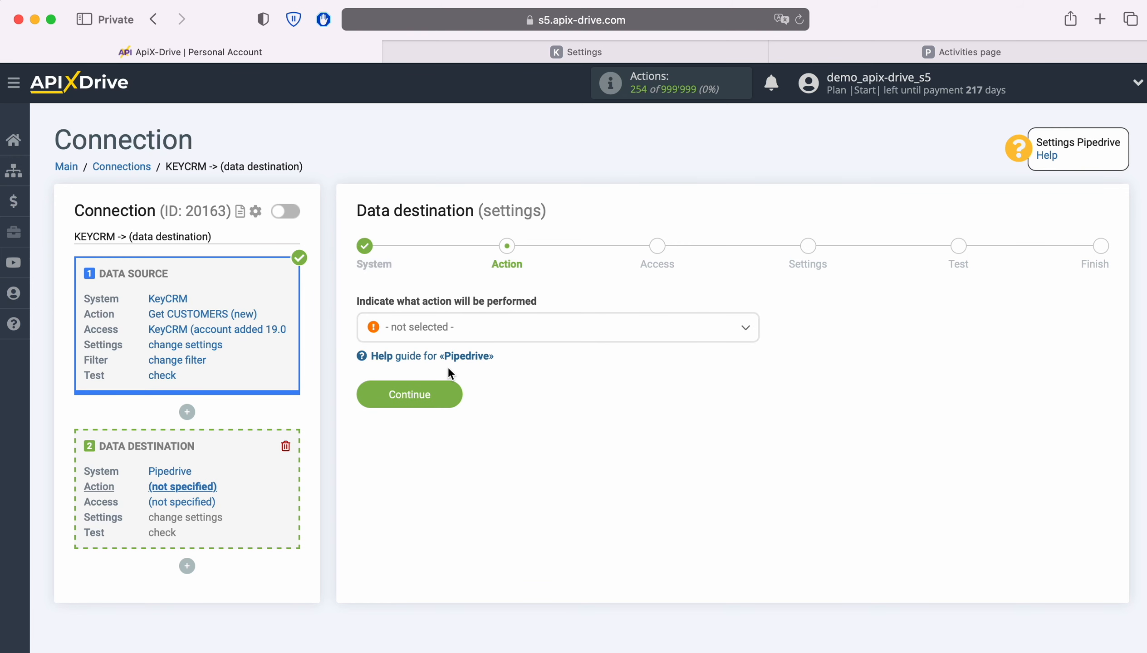
- Set the data destination action to Create TASK and continue to the access stage
left_click(529, 334)
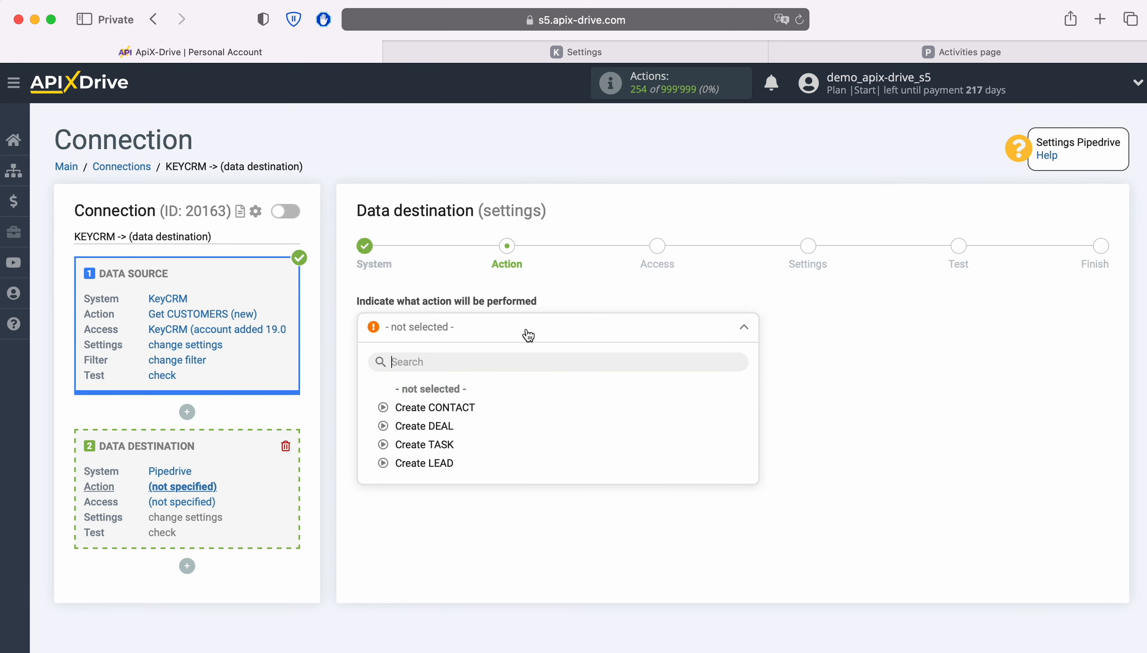
left_click(442, 445)
left_click(451, 392)
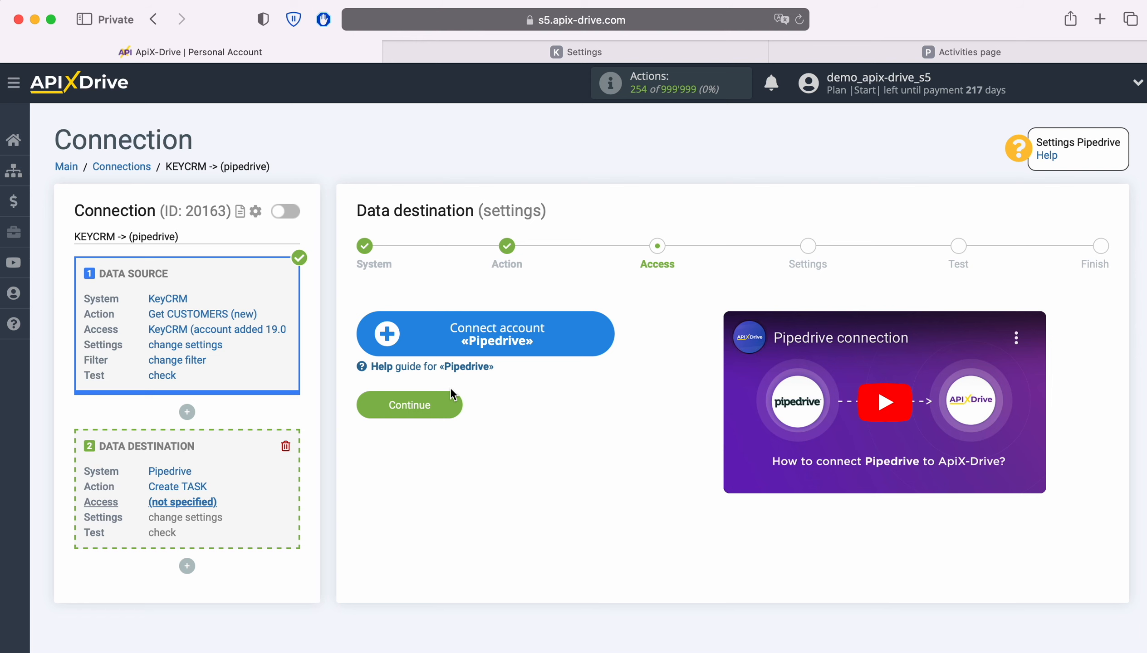
- Start connecting a Pipedrive account and fill its Domain with the account domain copied from the Pipedrive page address
left_click(604, 335)
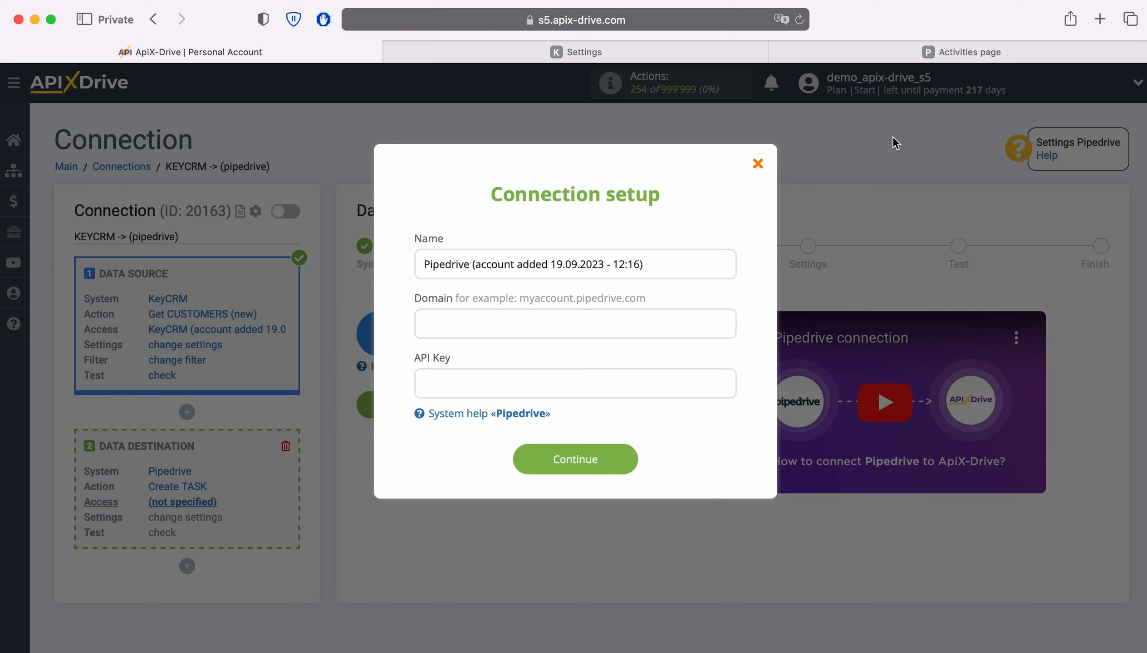
left_click(926, 58)
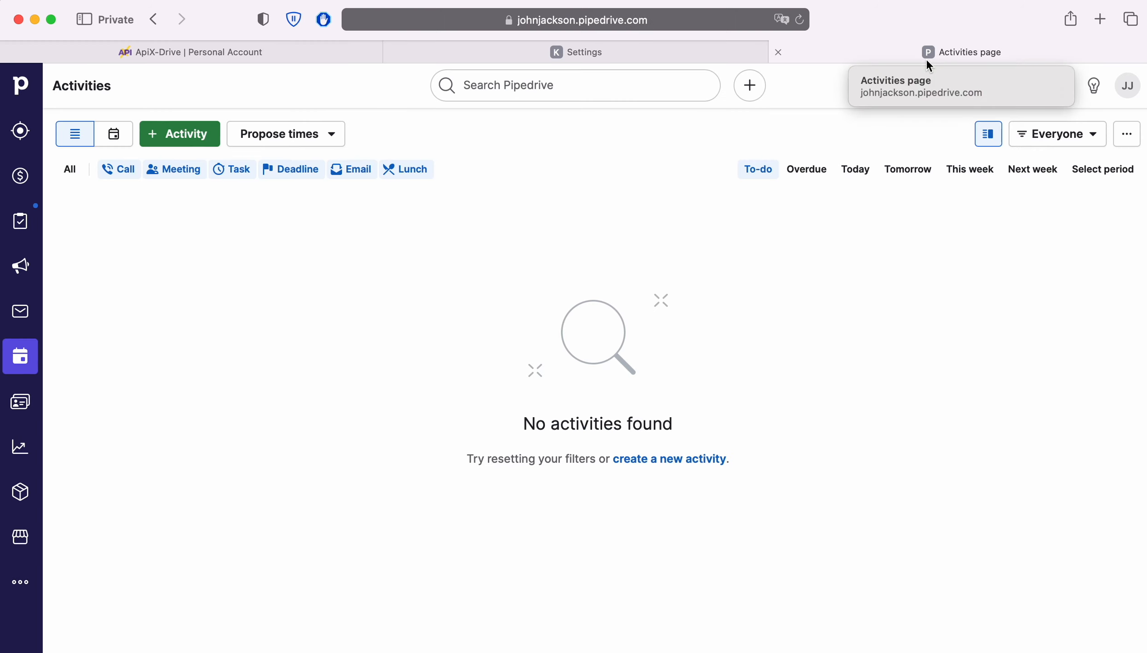
left_click(717, 23)
left_click(716, 24)
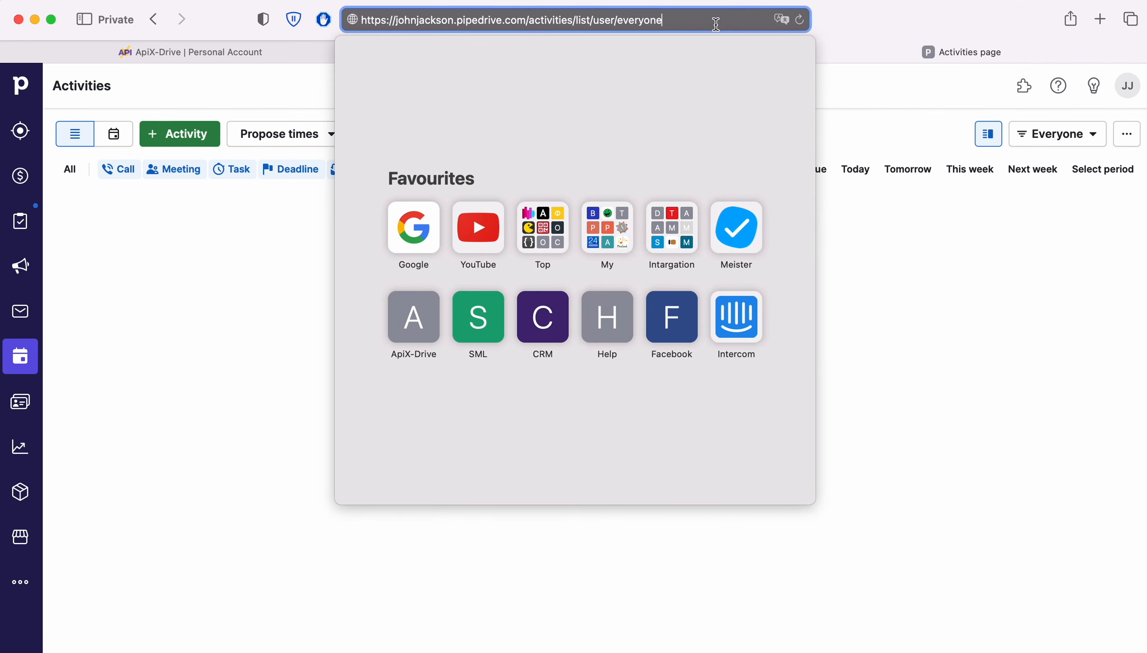
left_click_drag(394, 21, 526, 21)
right_click(482, 25)
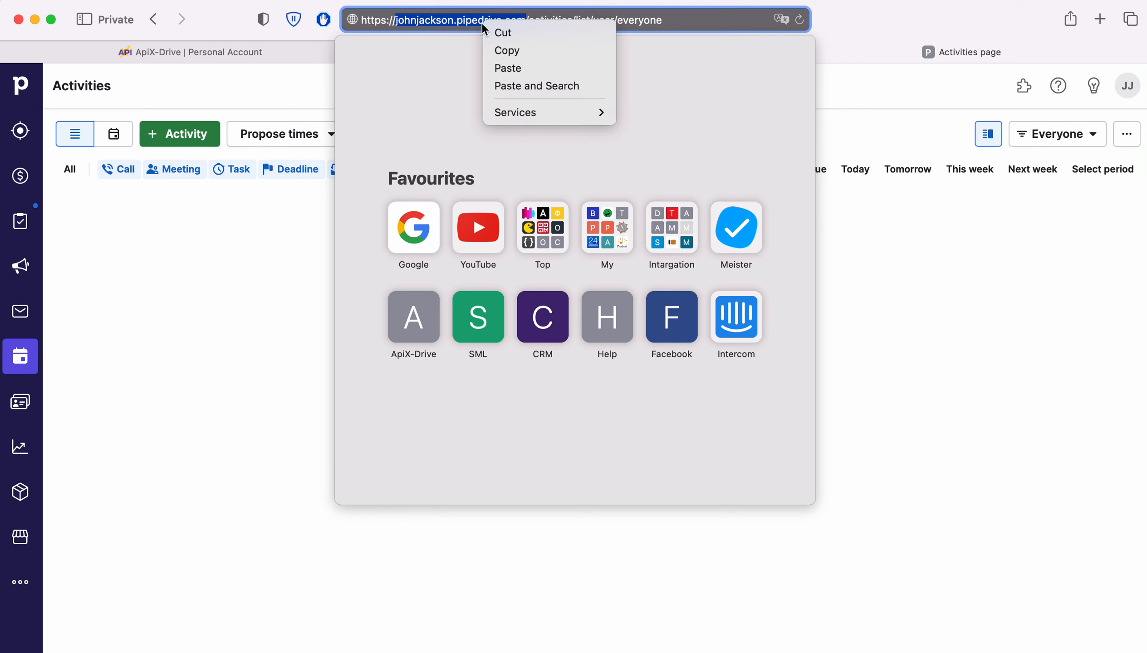
left_click(507, 50)
left_click(268, 51)
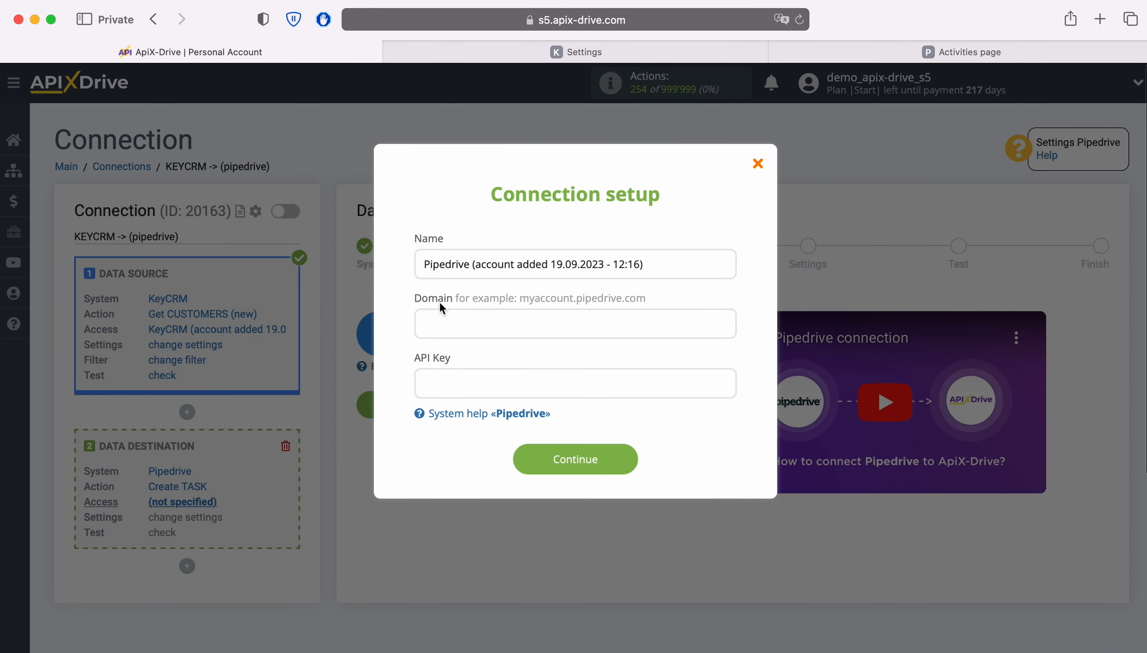
right_click(449, 318)
left_click(477, 363)
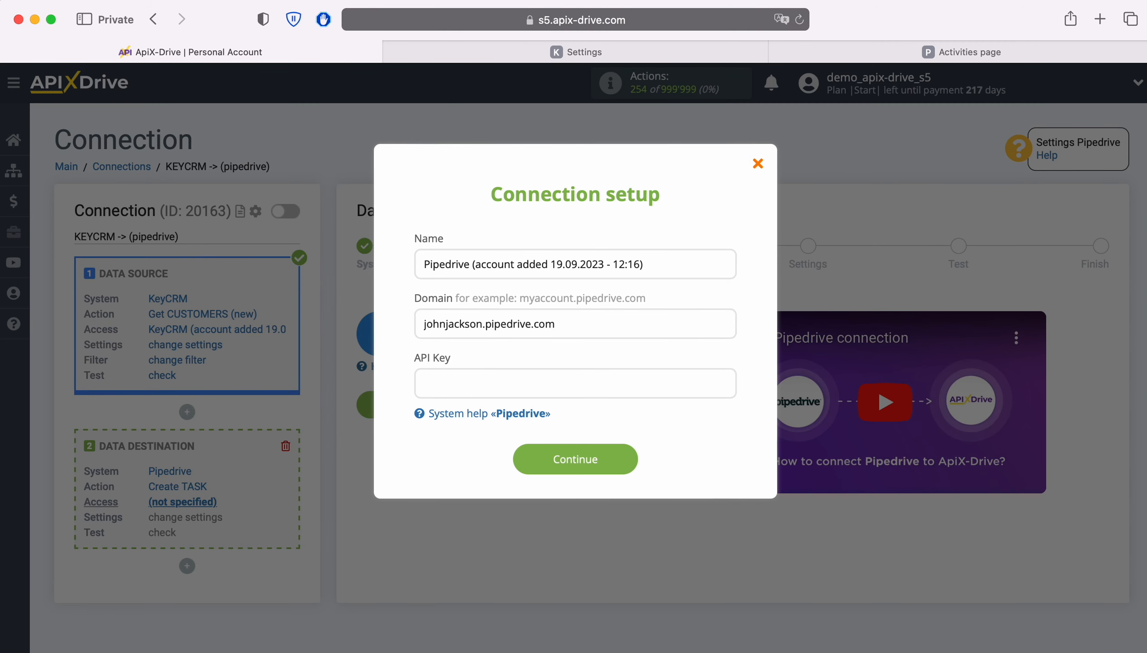
- Copy the personal API token from the Pipedrive personal preferences, paste it as the connection's API Key and continue
left_click(926, 53)
left_click(1125, 88)
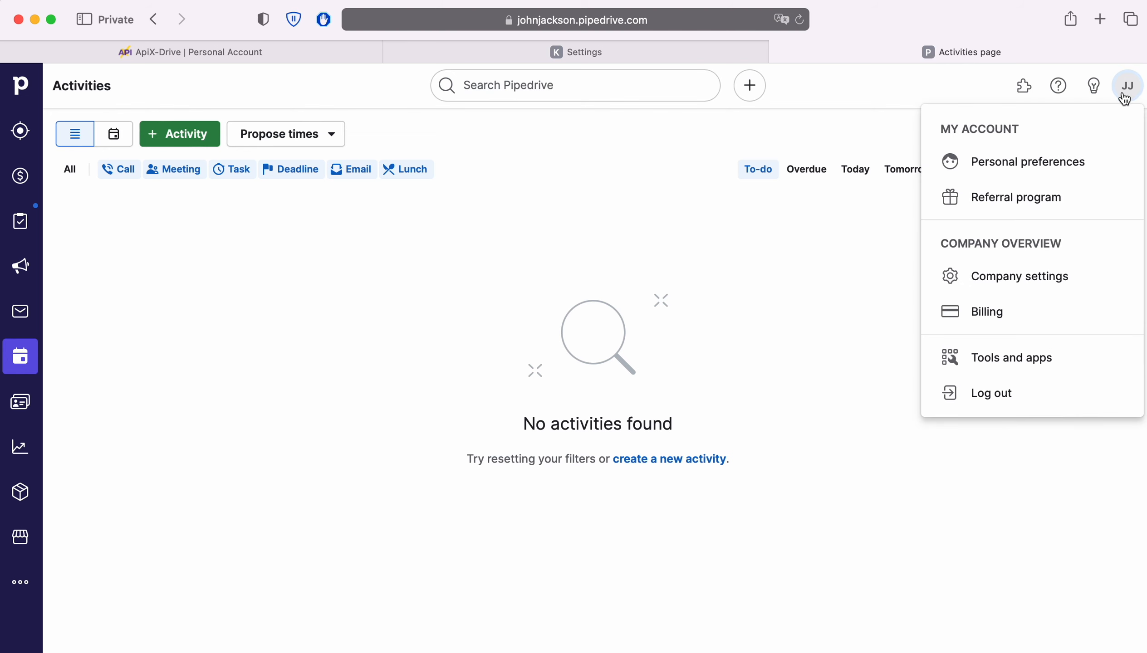
left_click(1076, 162)
left_click(451, 181)
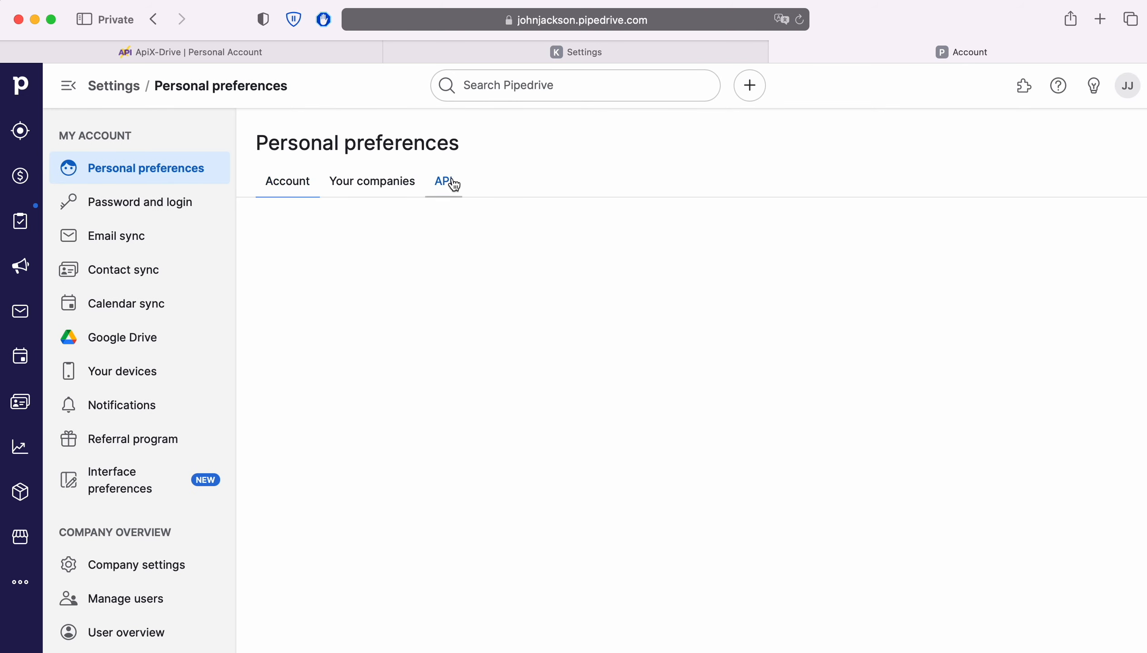
left_click(584, 258)
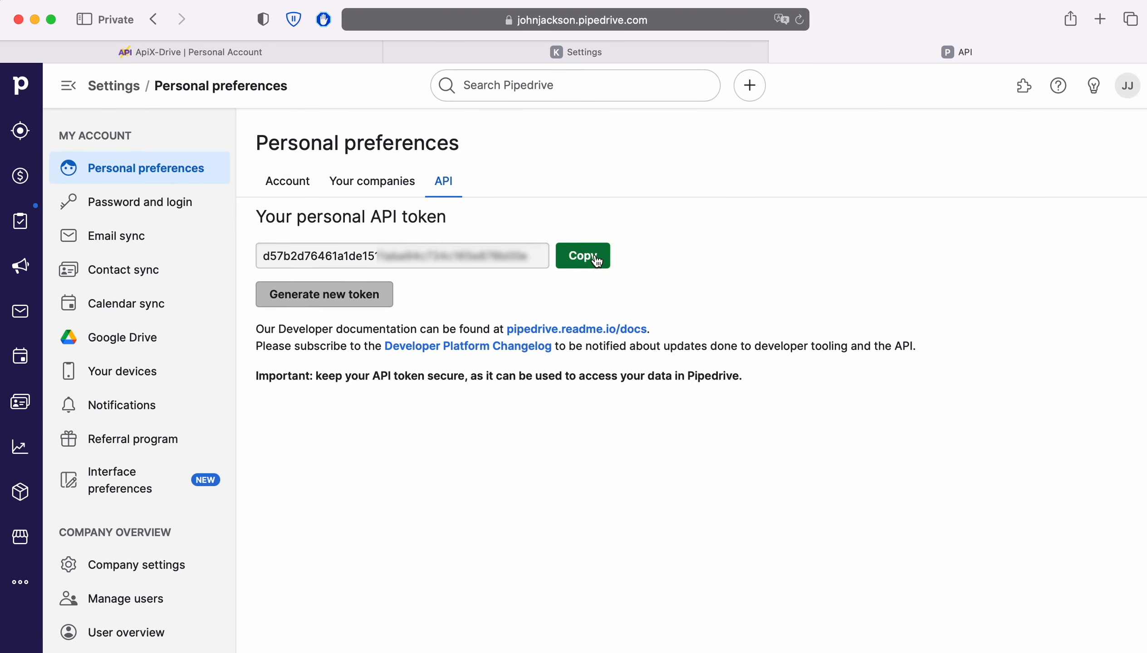
left_click(256, 50)
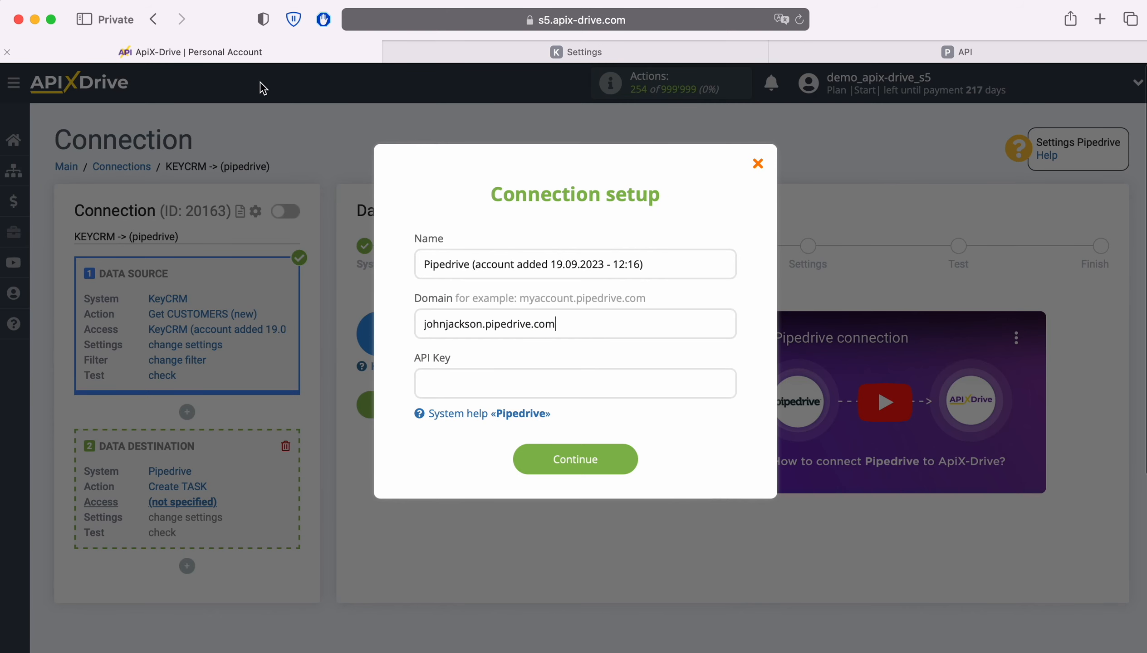
right_click(464, 378)
left_click(487, 424)
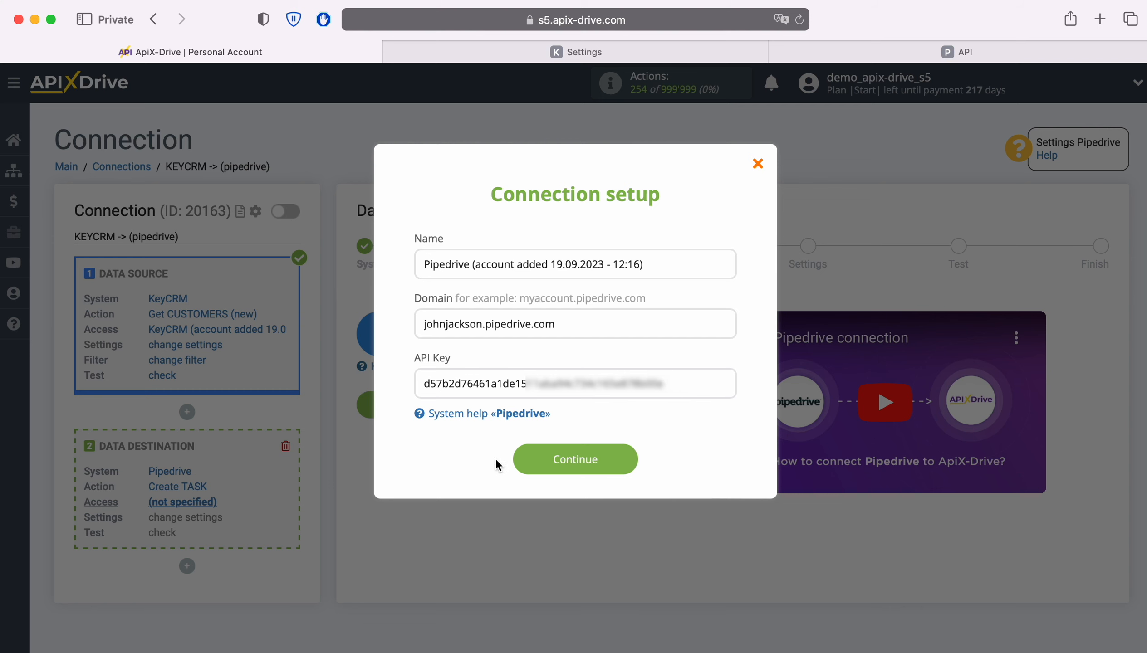
left_click(626, 461)
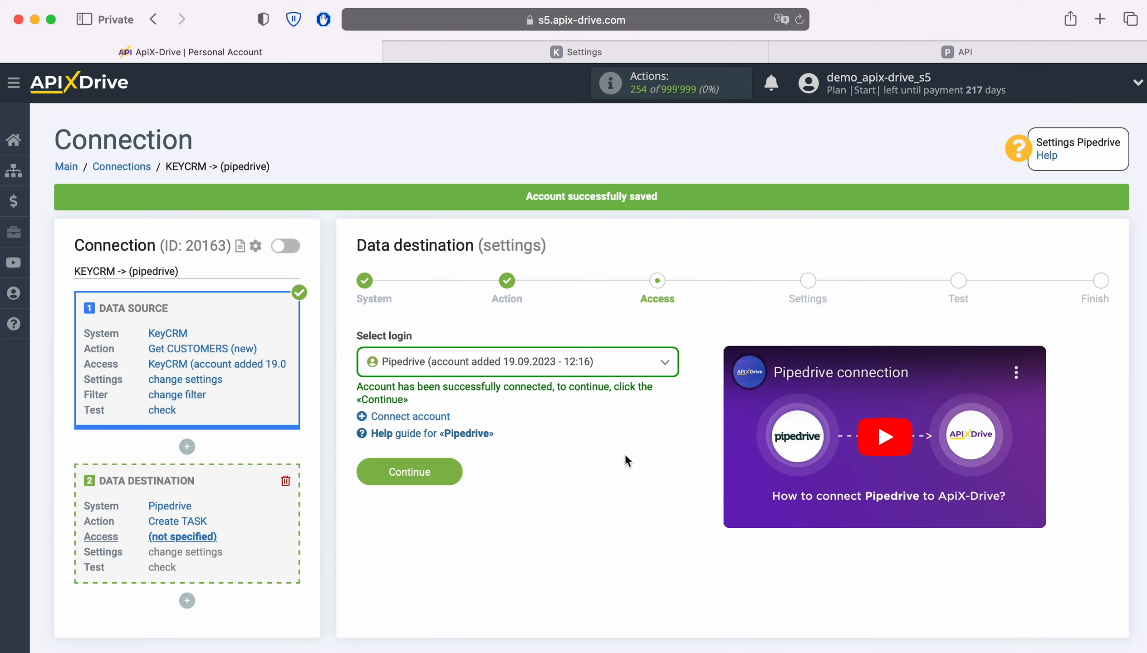
- Select the newly added Pipedrive account as the data destination login and continue to the settings
left_click(603, 363)
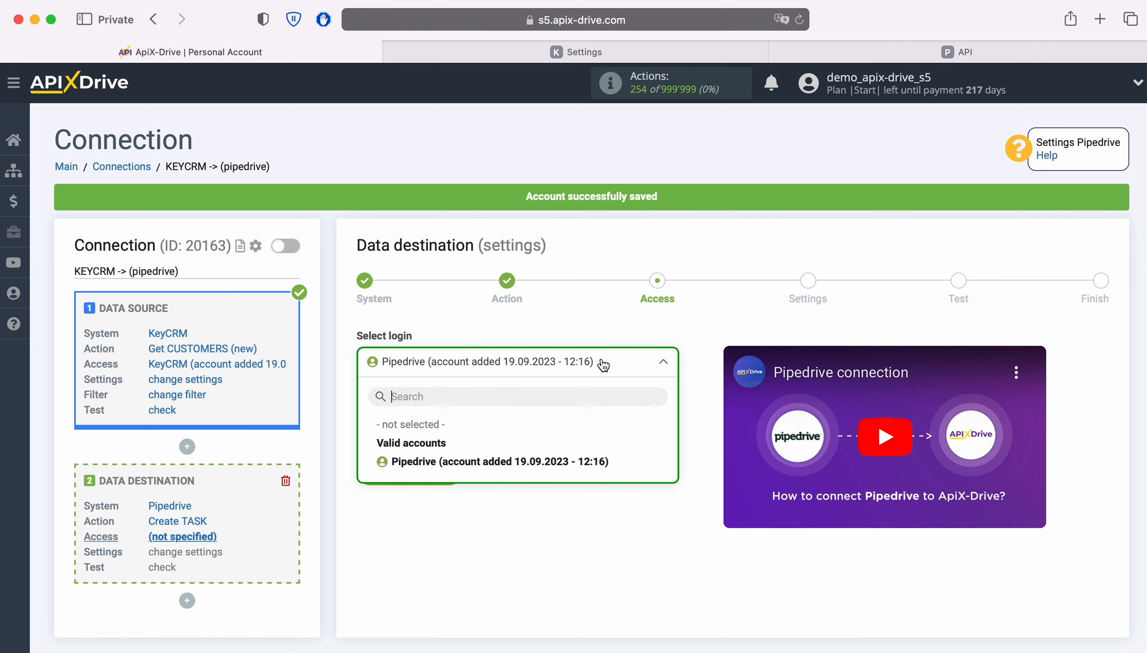
left_click(576, 458)
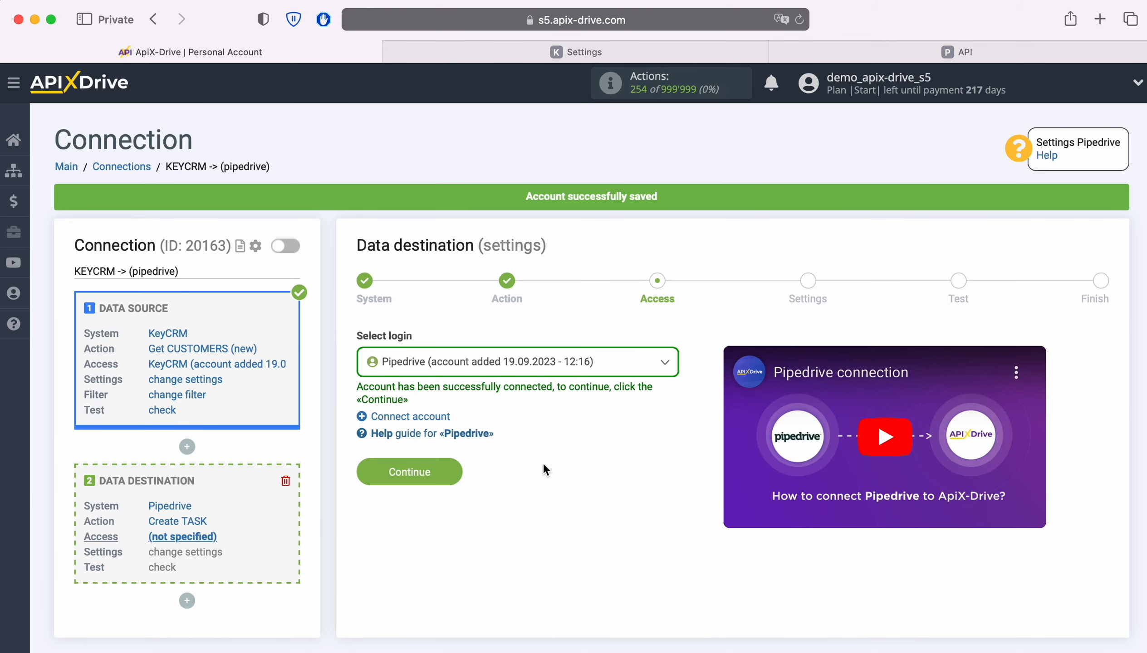
left_click(448, 471)
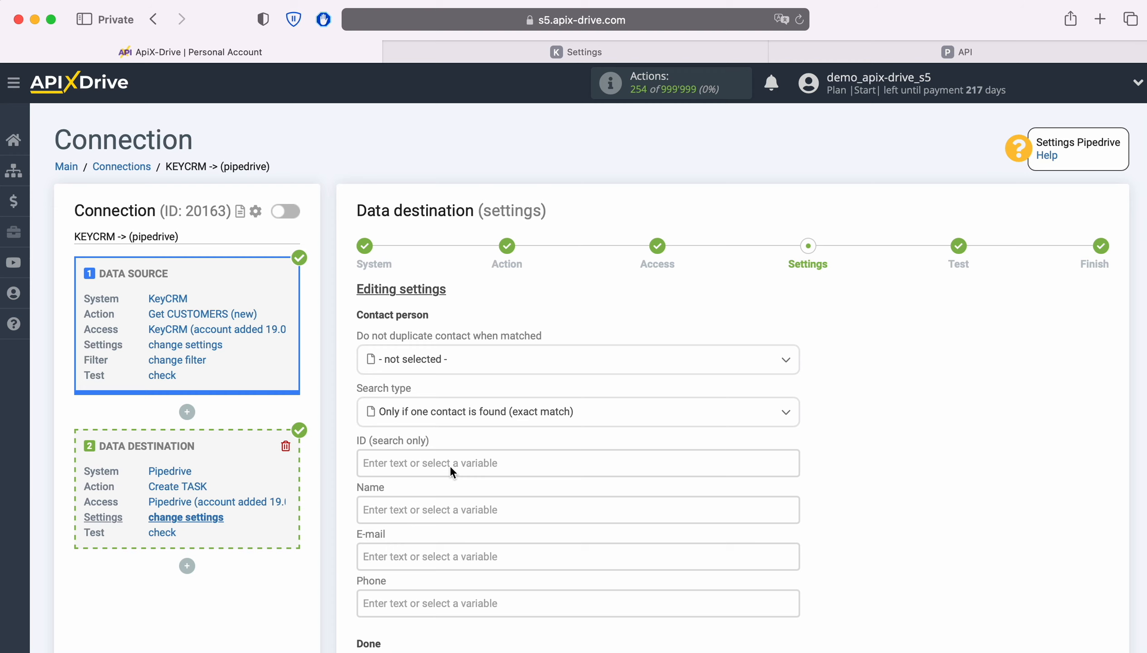
- Map the contact person's Name, E-mail and Phone to the KeyCRM Full name, E-mail and Phone variables
left_click(433, 506)
scroll(660, 407, "down", 5)
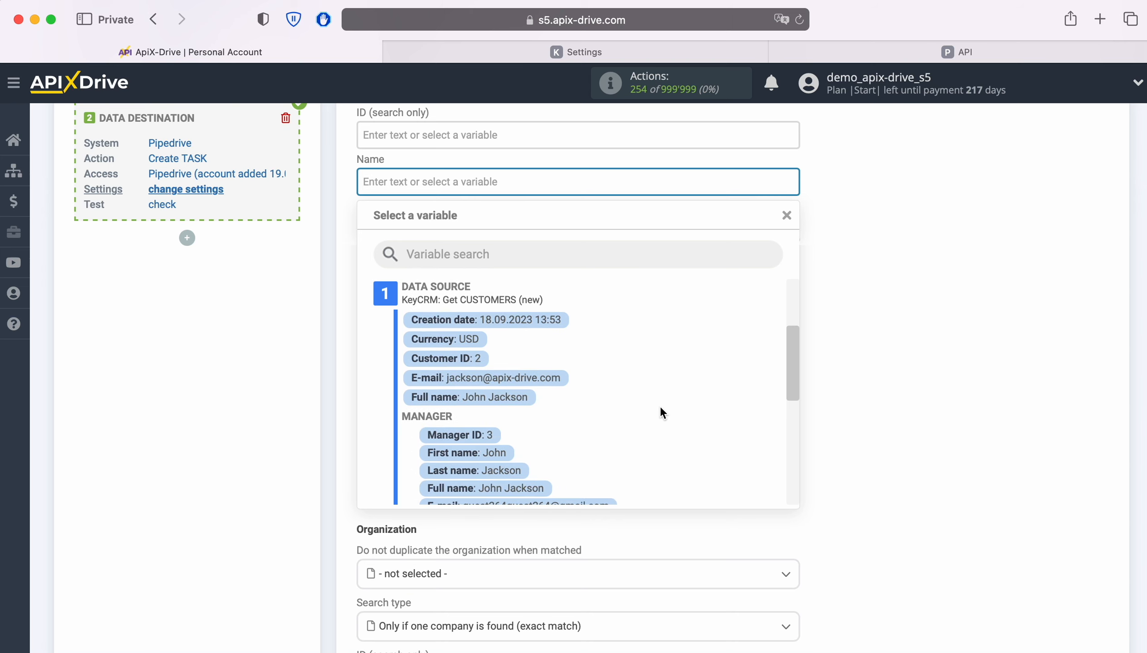
left_click(522, 396)
left_click(469, 227)
scroll(652, 384, "down", 5)
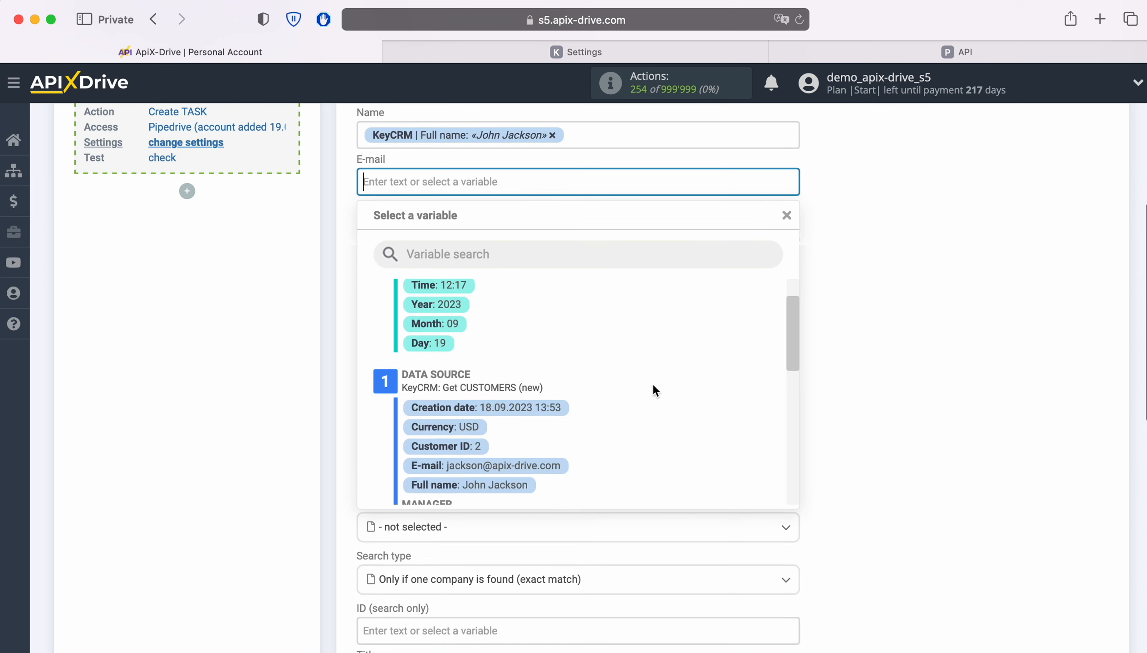
left_click(541, 400)
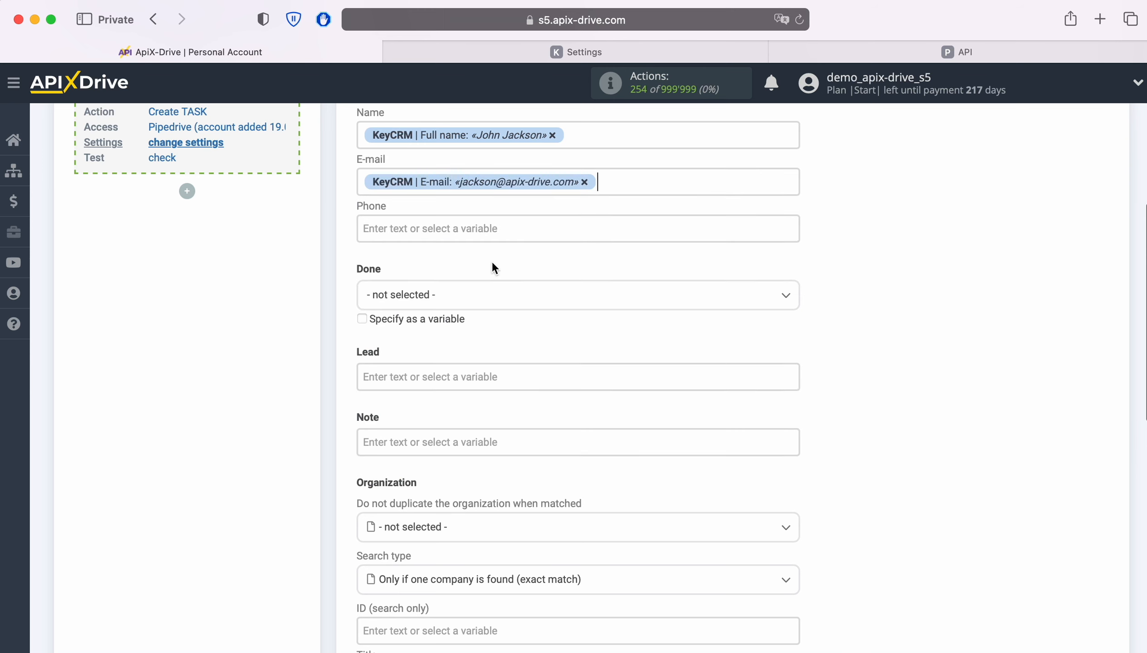
left_click(491, 234)
scroll(669, 397, "down", 8)
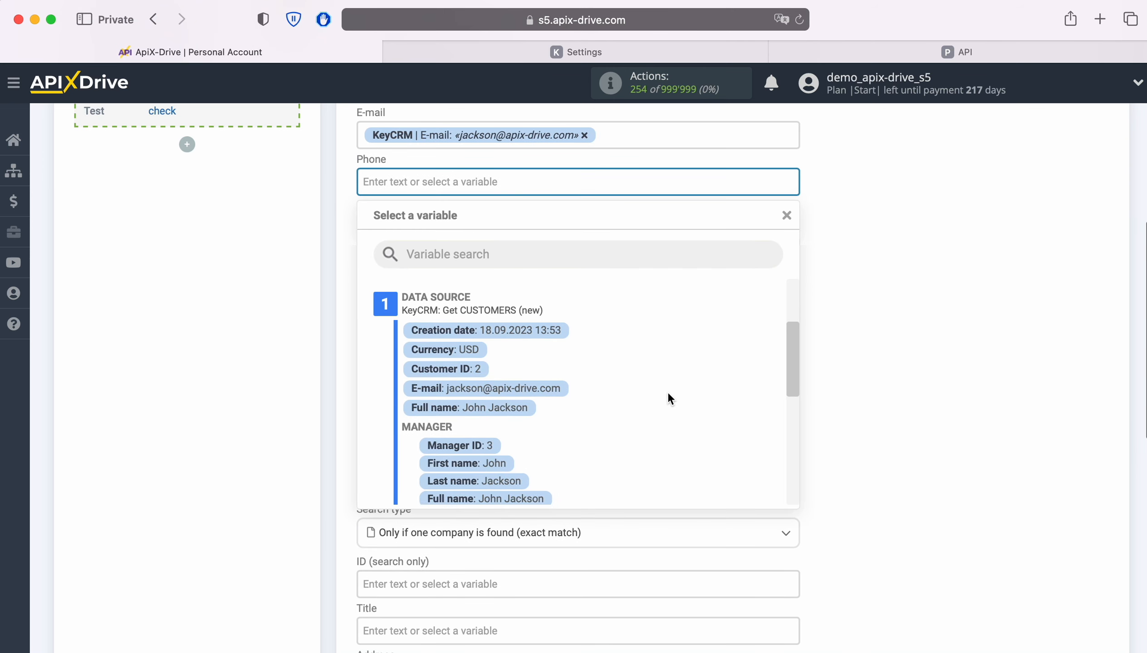
left_click(490, 445)
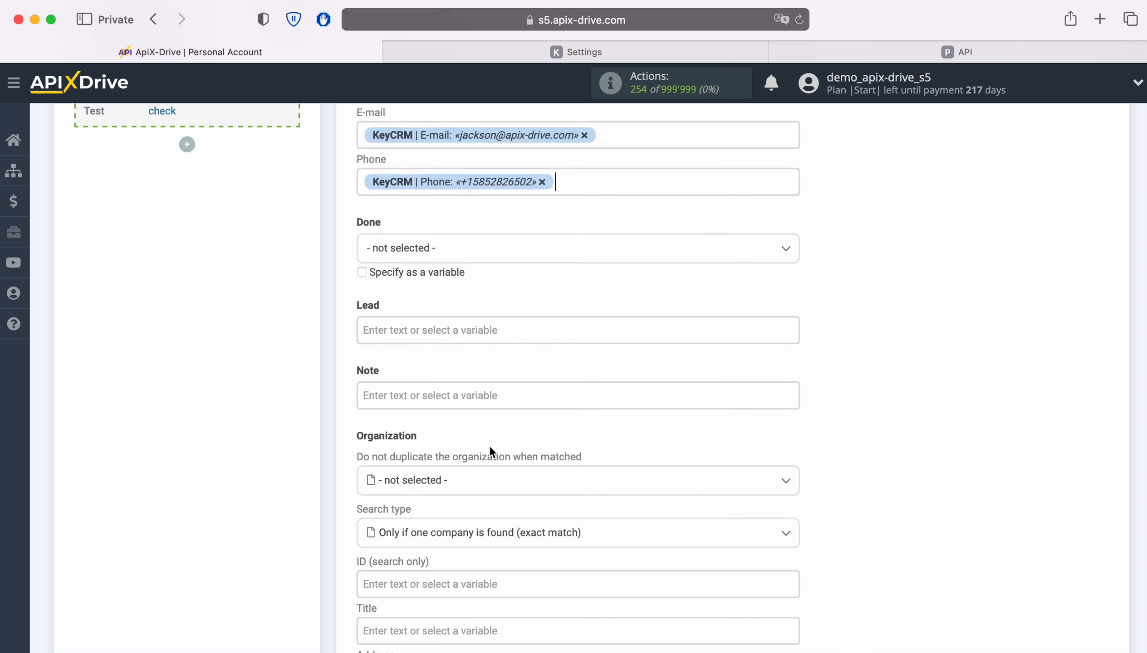
- Set the task's Done status to To do and map the organization Title to the KeyCRM customer's Full name variable
left_click(479, 249)
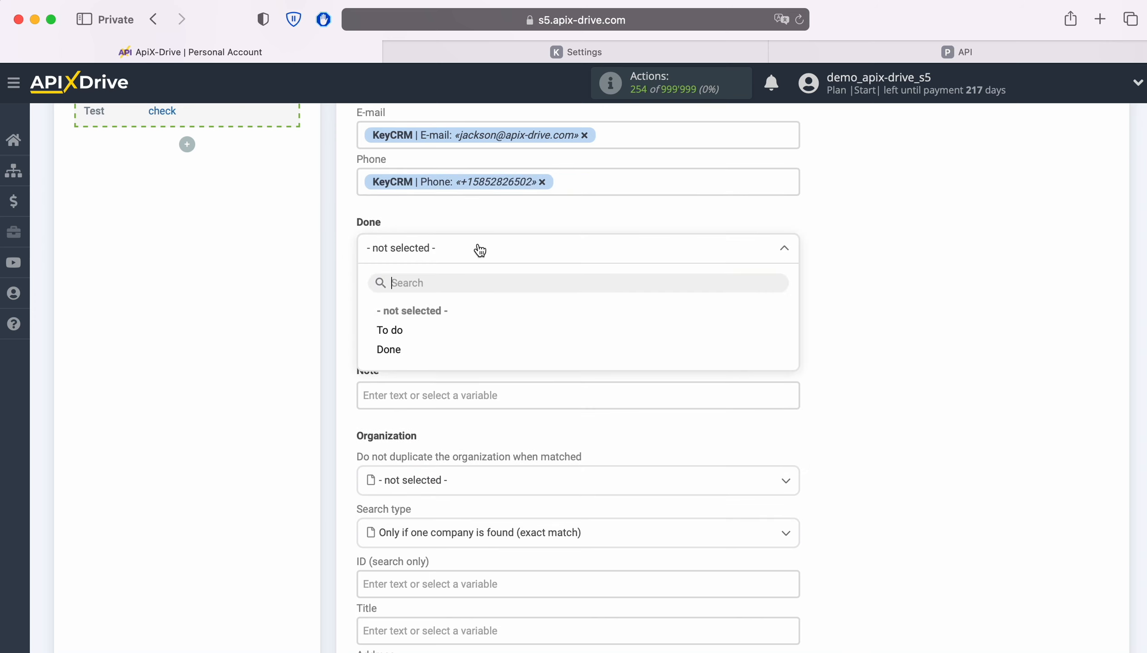
left_click(395, 330)
scroll(411, 329, "down", 3)
scroll(411, 329, "down", 5)
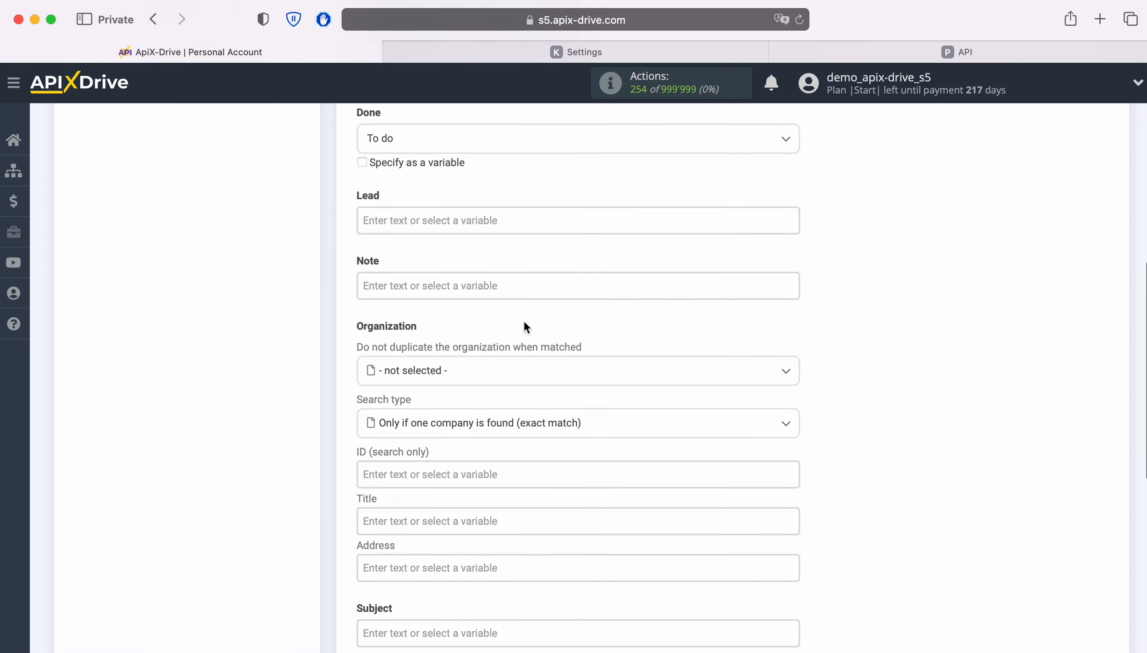
scroll(533, 326, "down", 2)
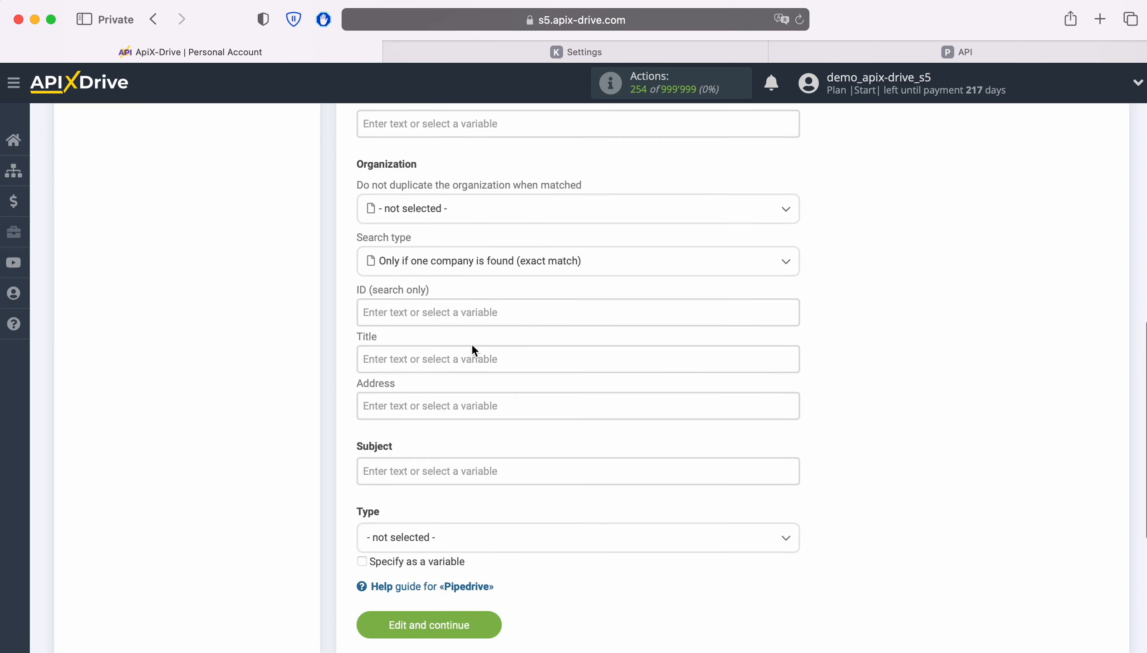
scroll(470, 354, "down", 4)
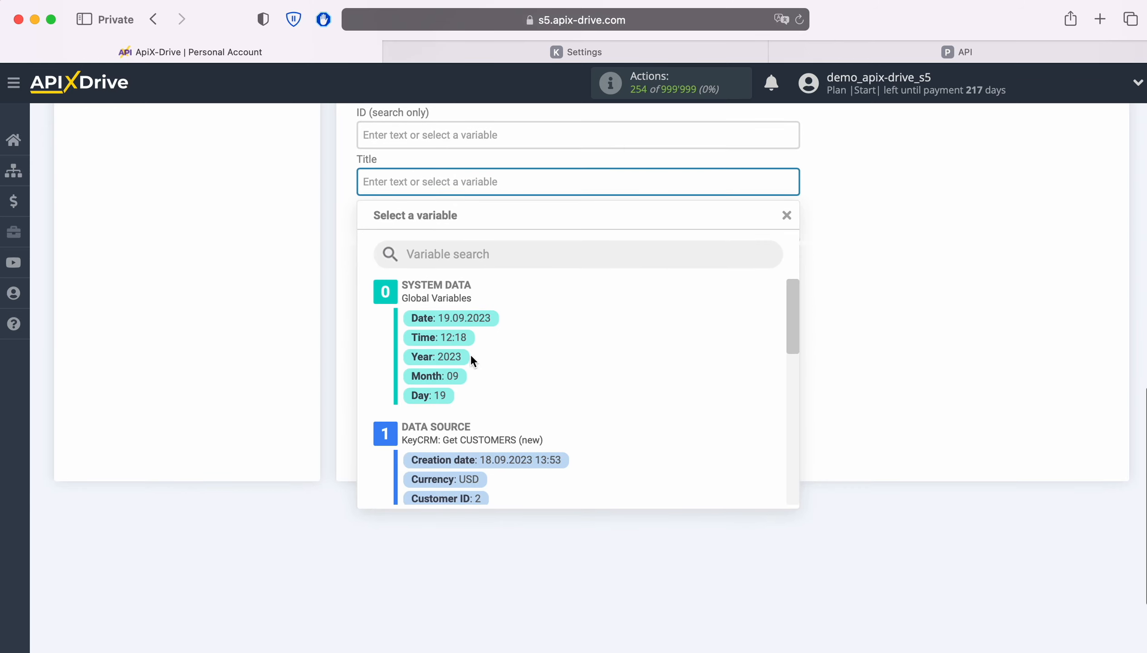
scroll(618, 380, "down", 4)
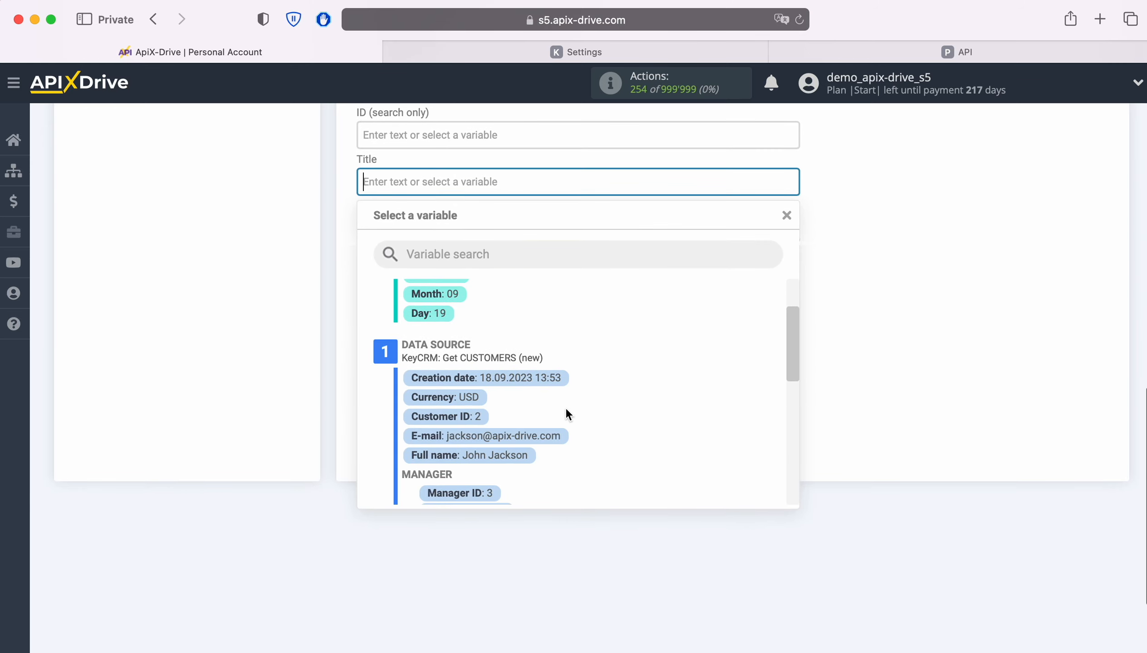
left_click(515, 455)
- Set the Subject to "New Customers from KeyCRM" followed by the KeyCRM Full name variable, and continue to the test stage
left_click(478, 294)
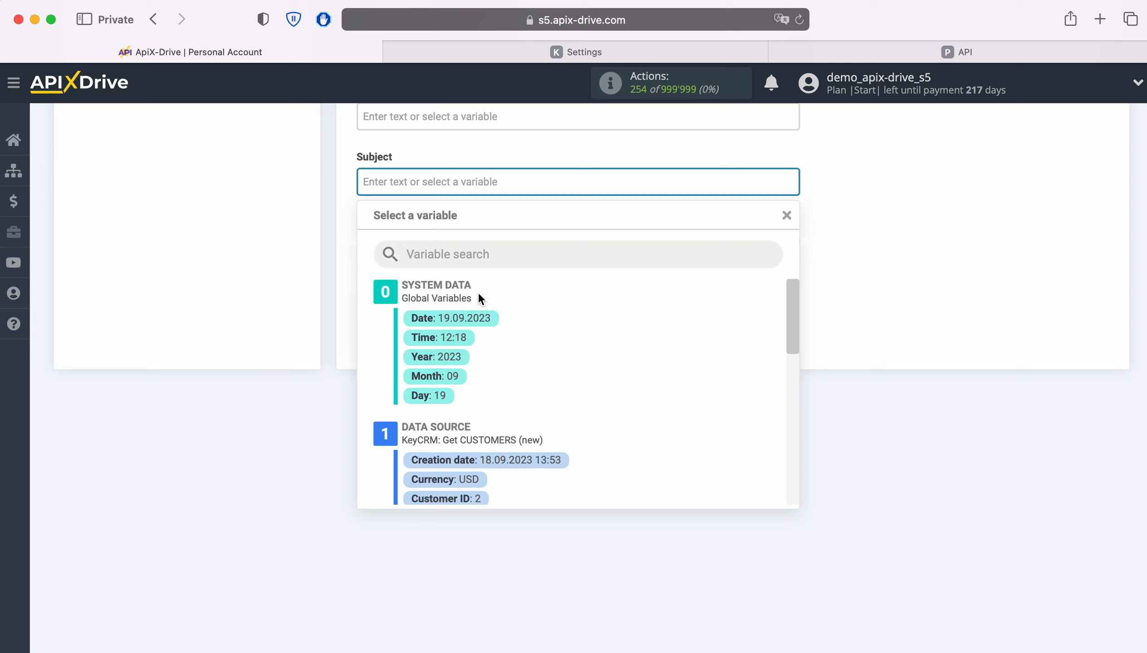
type("N")
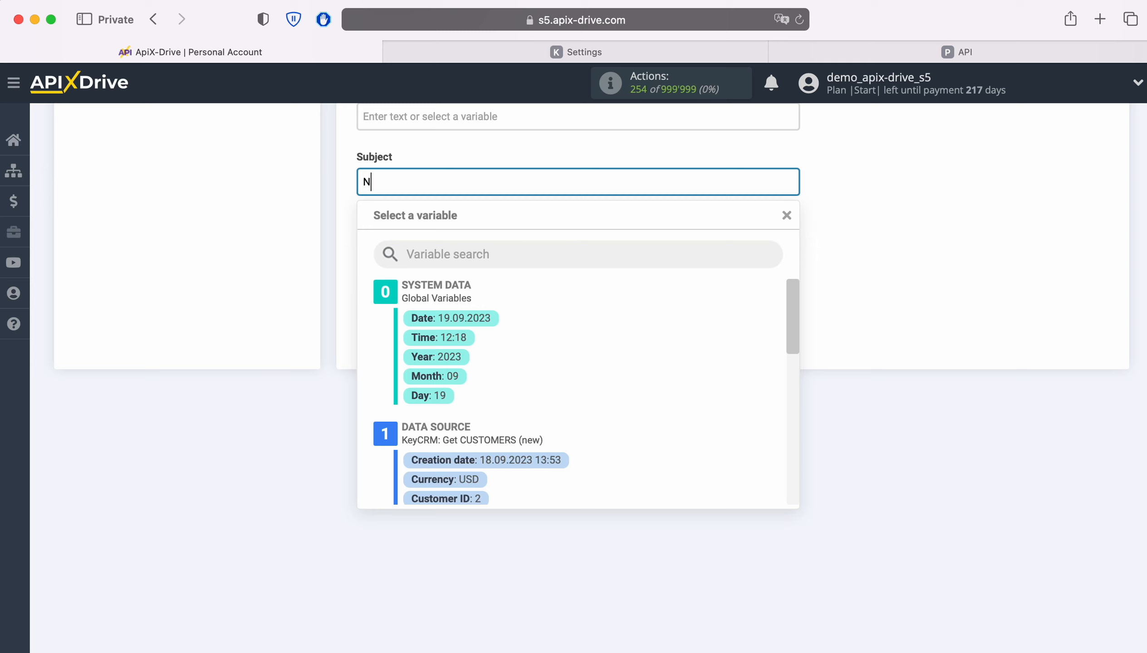
type("ew Customers from KeyCRM")
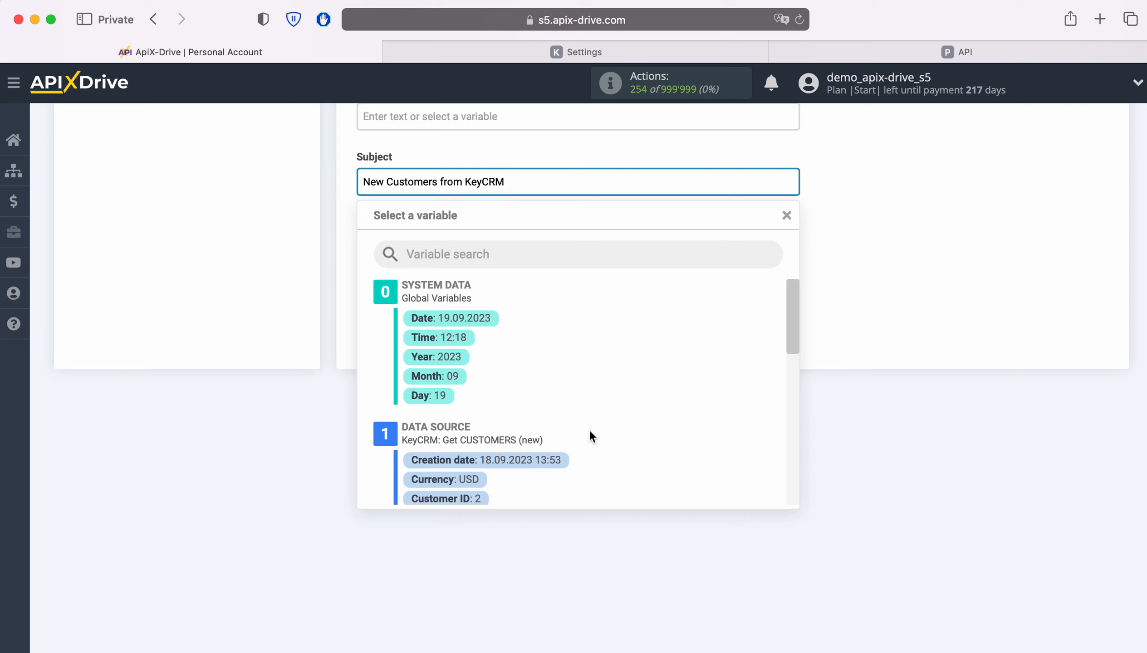
scroll(608, 438, "down", 2)
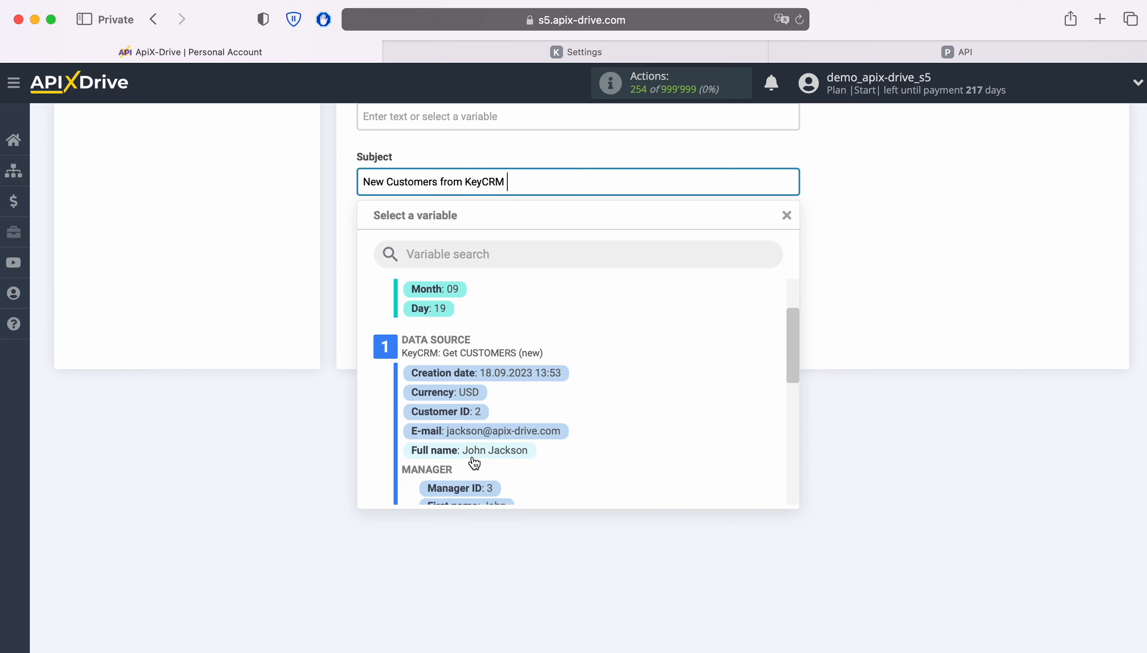
left_click(471, 455)
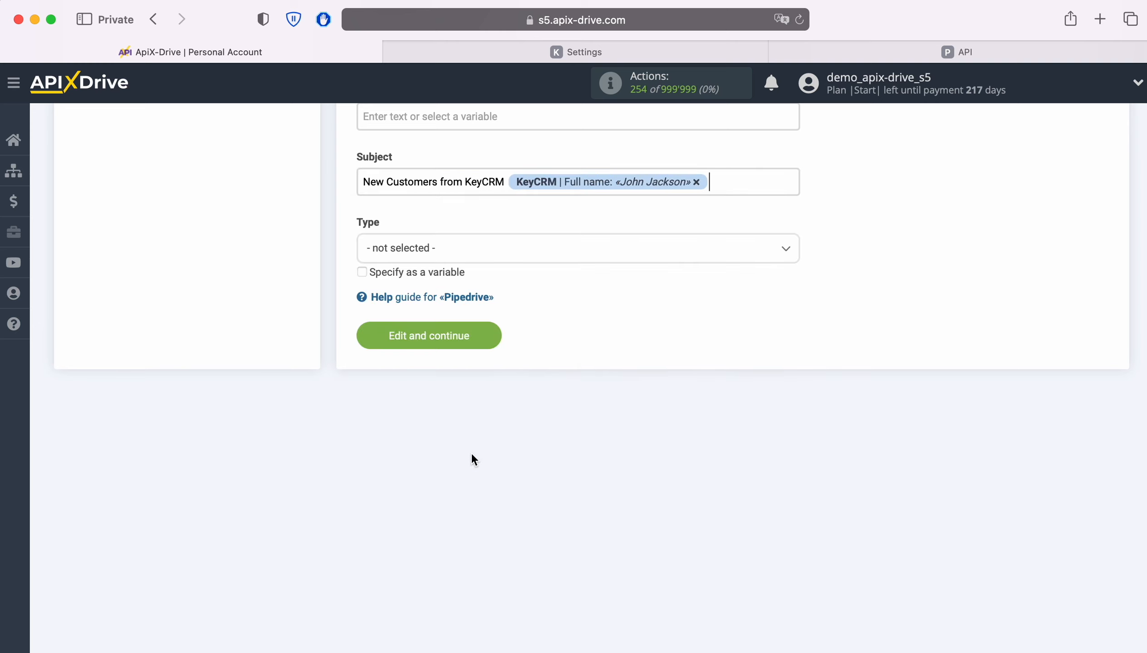
left_click(489, 336)
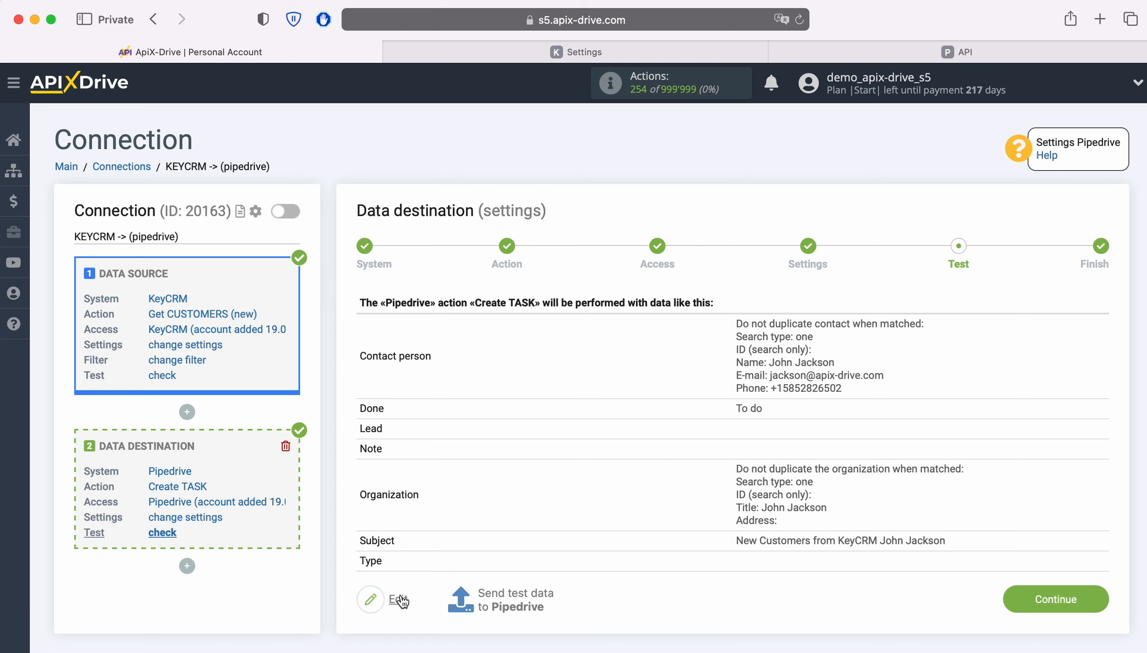
- Send the test data to Pipedrive, then switch to Pipedrive and open the created activity to check its details
left_click(513, 597)
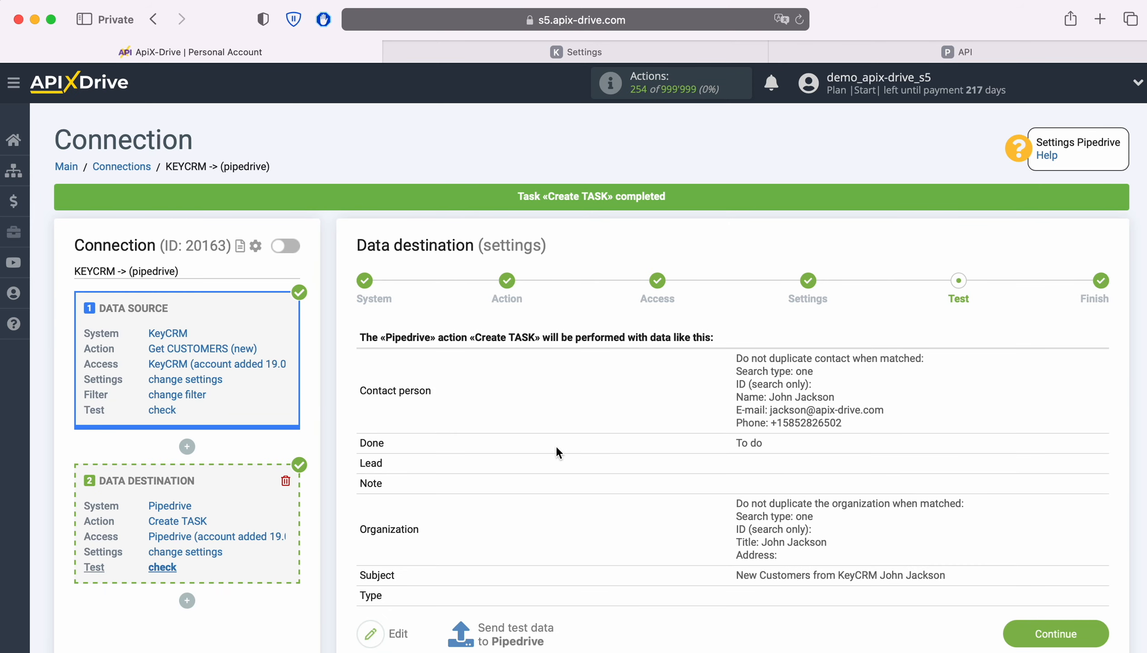
left_click(808, 50)
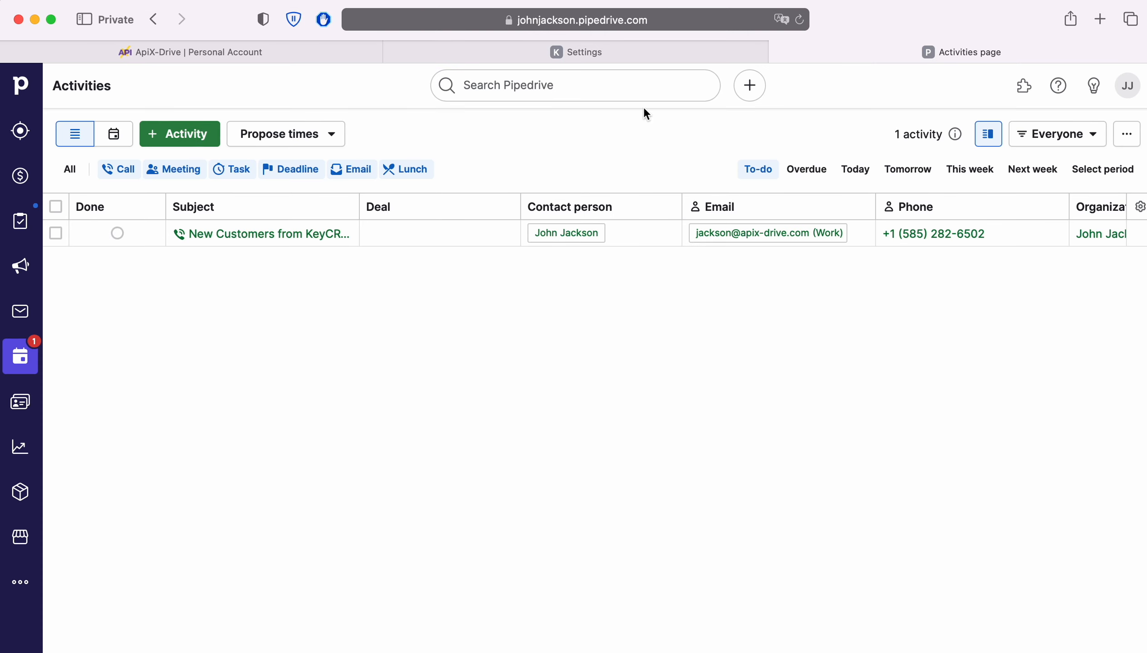
left_click(305, 232)
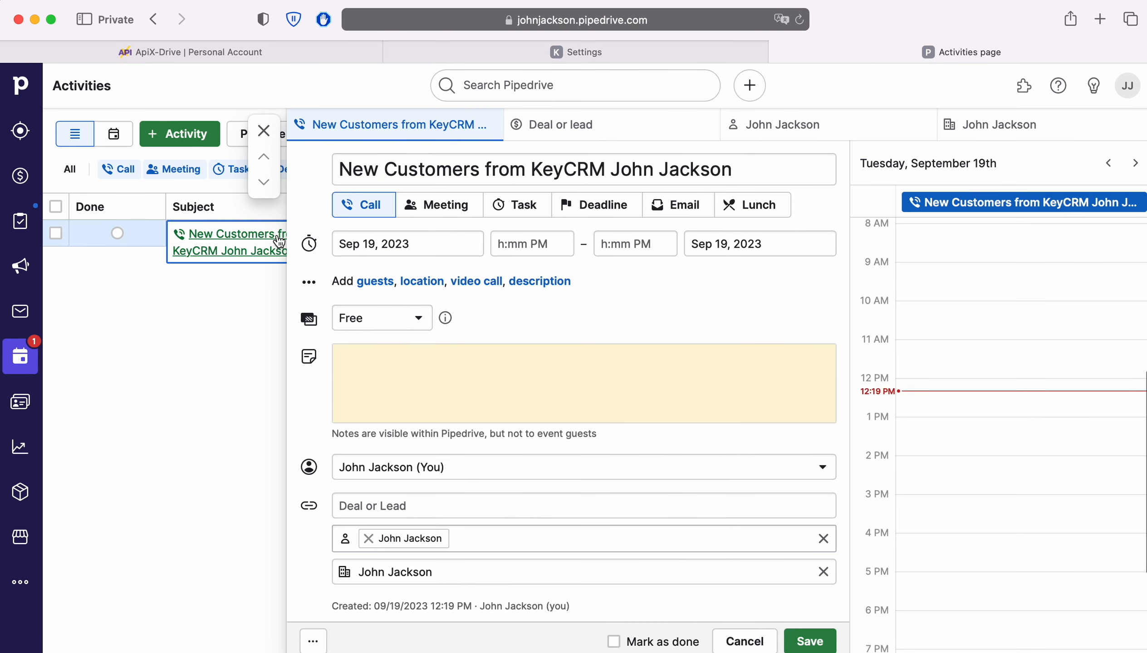
scroll(777, 296, "down", 1)
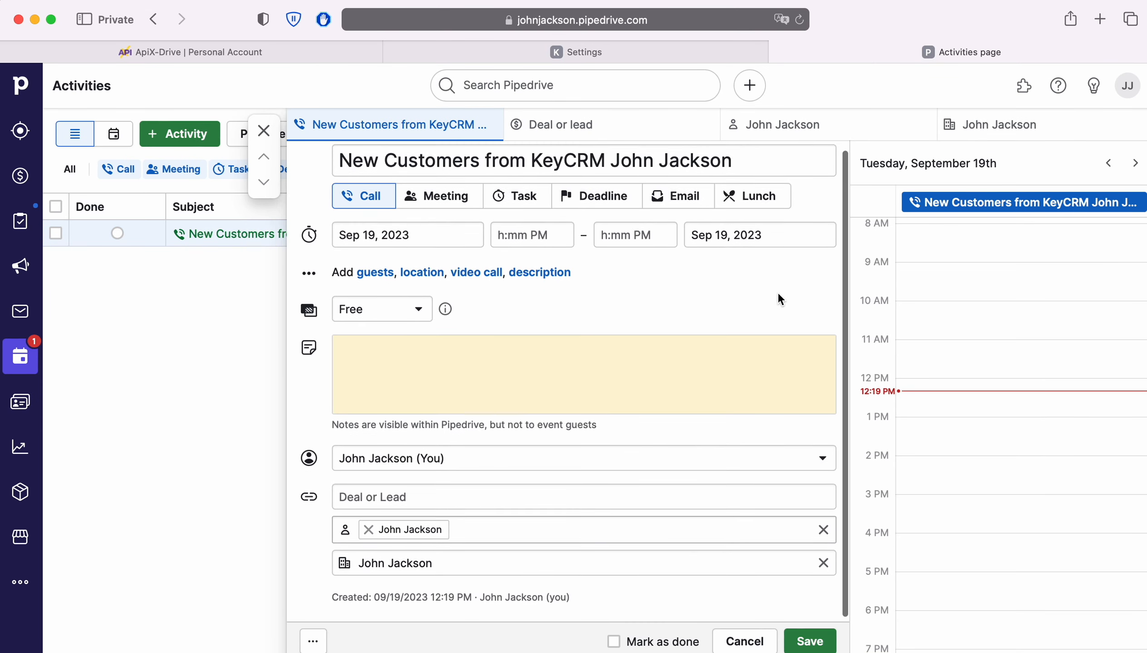
- Examine the contact person's details and the organization linked to the created activity
scroll(778, 294, "down", 1)
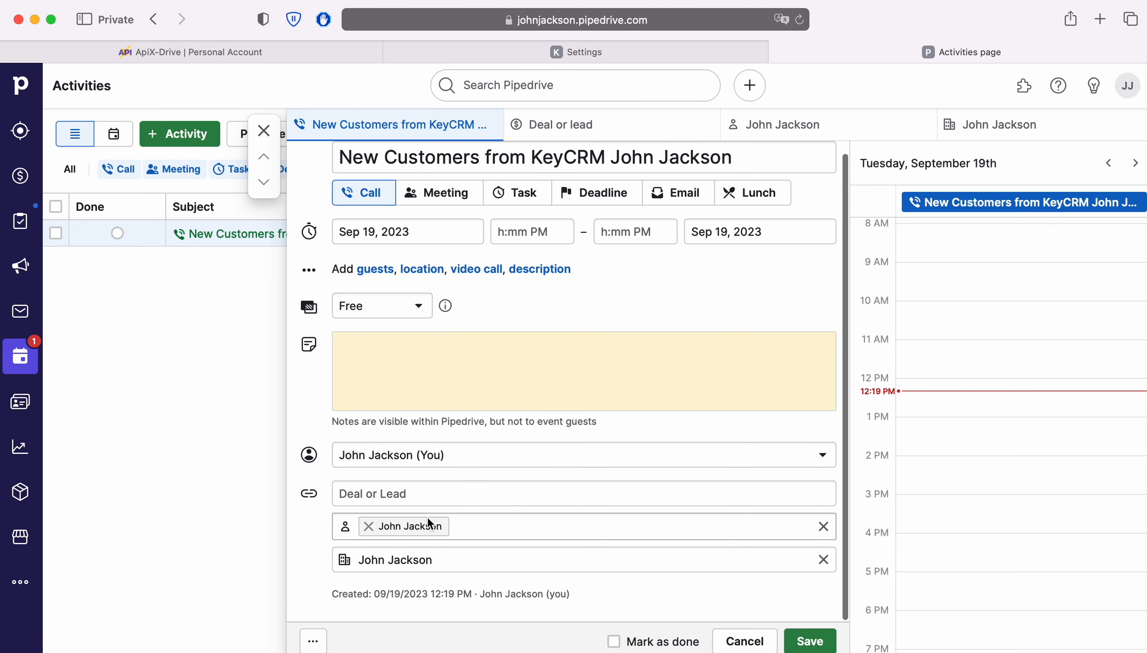
mouse_move(416, 525)
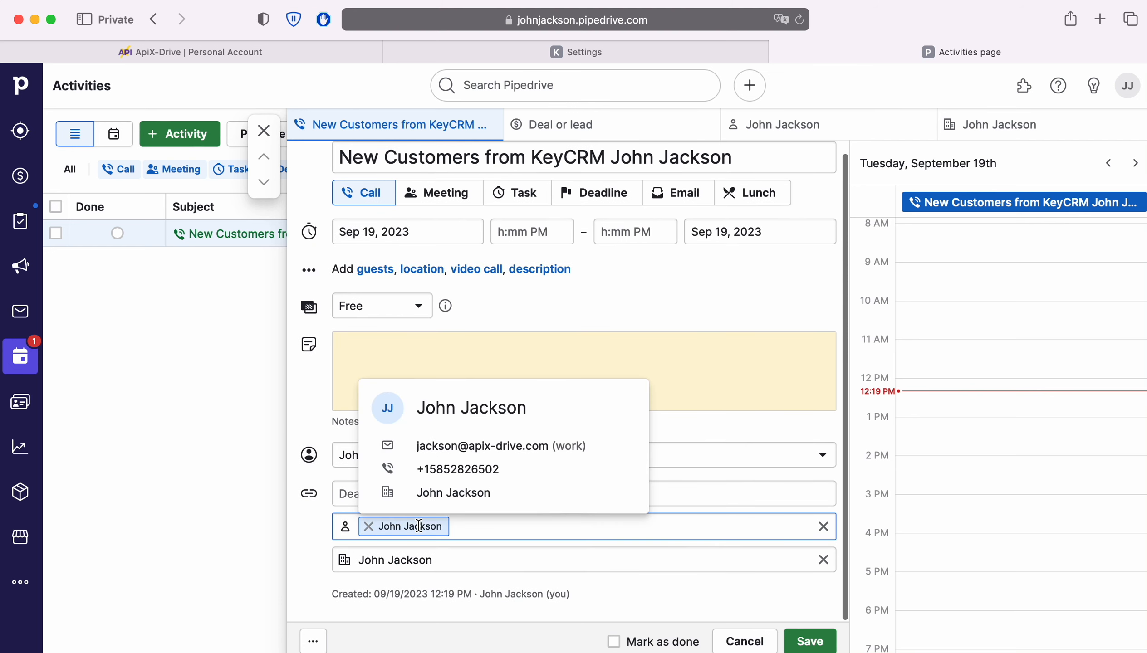
left_click(416, 559)
left_click(168, 504)
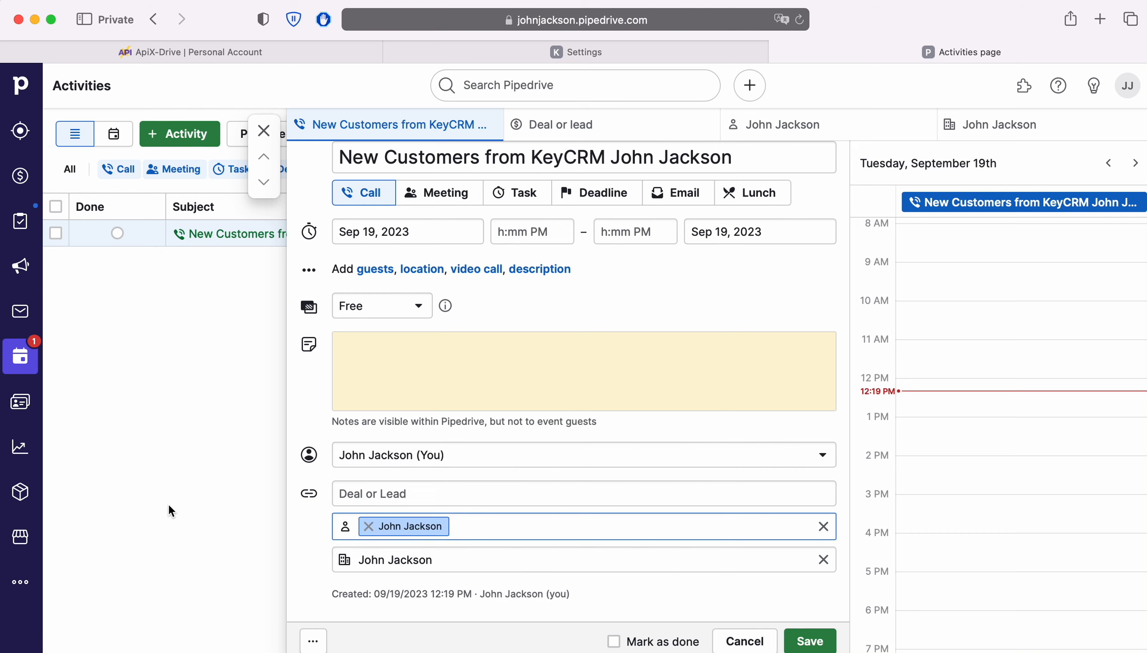
- Return to ApiX-Drive, continue past the Pipedrive test stage and enable auto-update for the connection
left_click(313, 46)
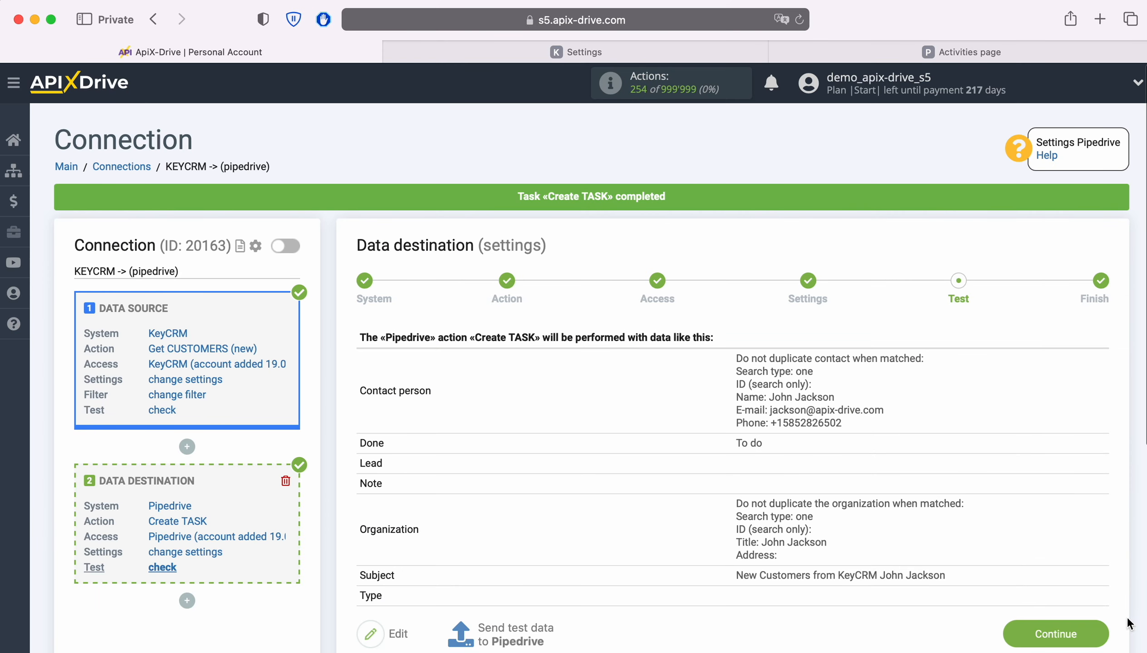
left_click(1106, 635)
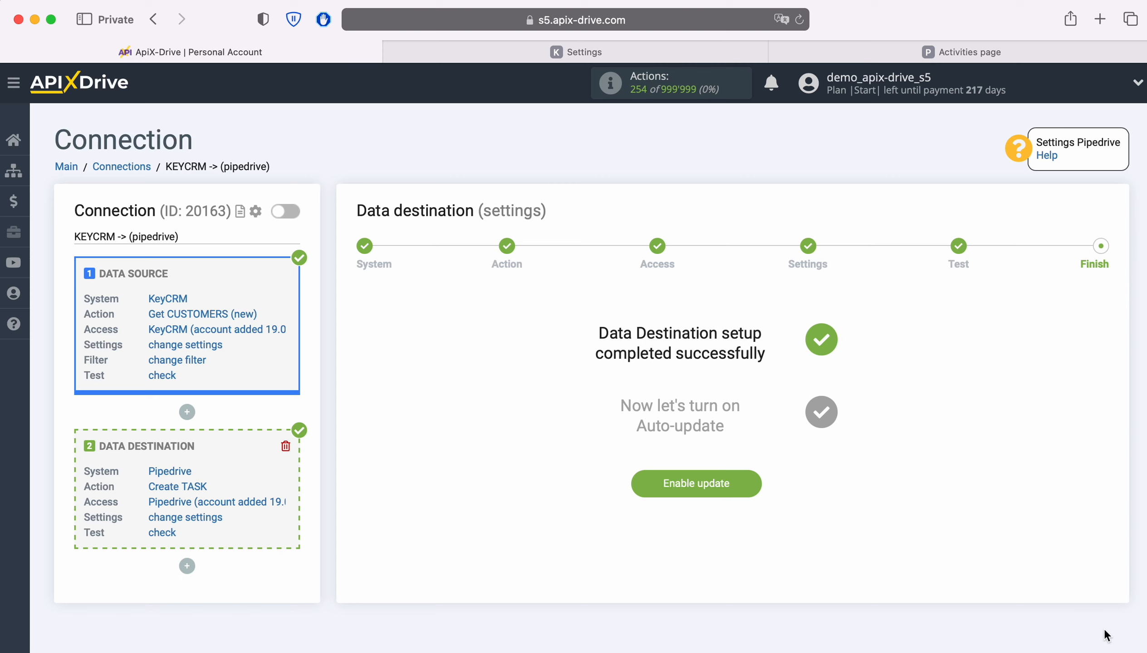
left_click(756, 478)
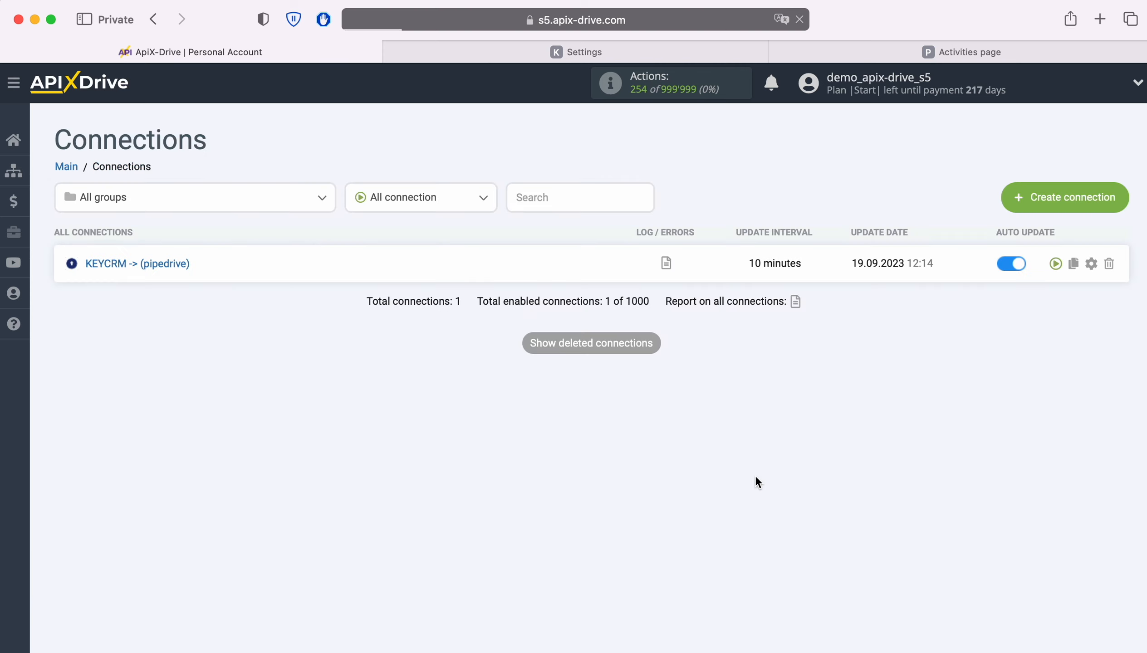
- Set the update interval of the KEYCRM -> (pipedrive) connection to 5 minutes and save the setup
left_click(1092, 264)
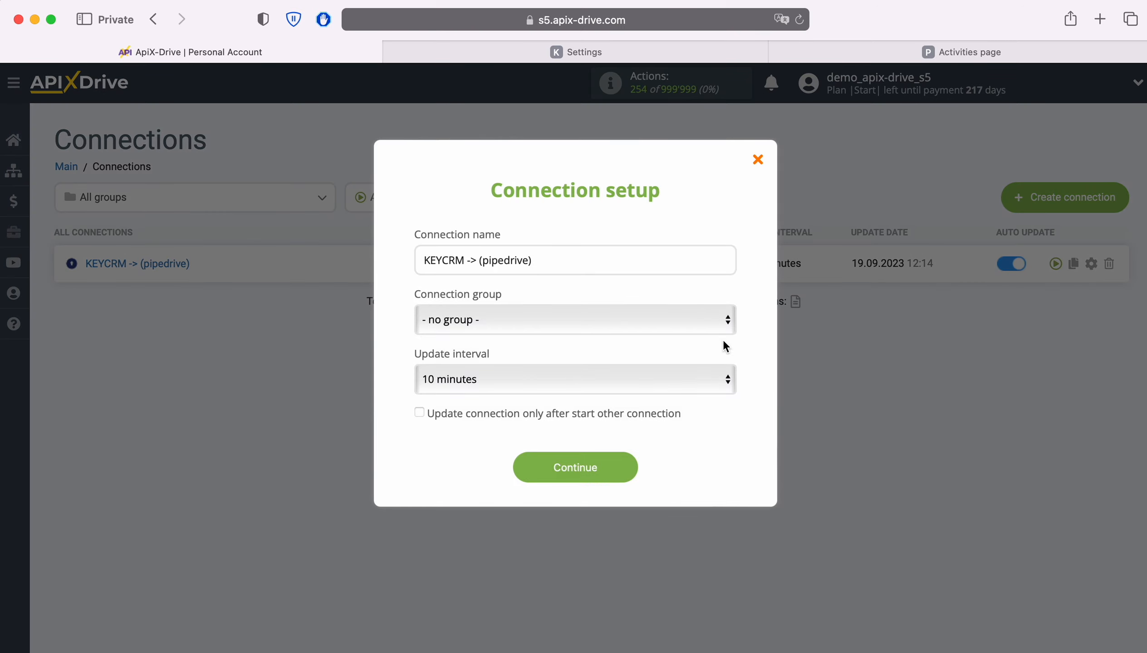
left_click(685, 380)
left_click(633, 357)
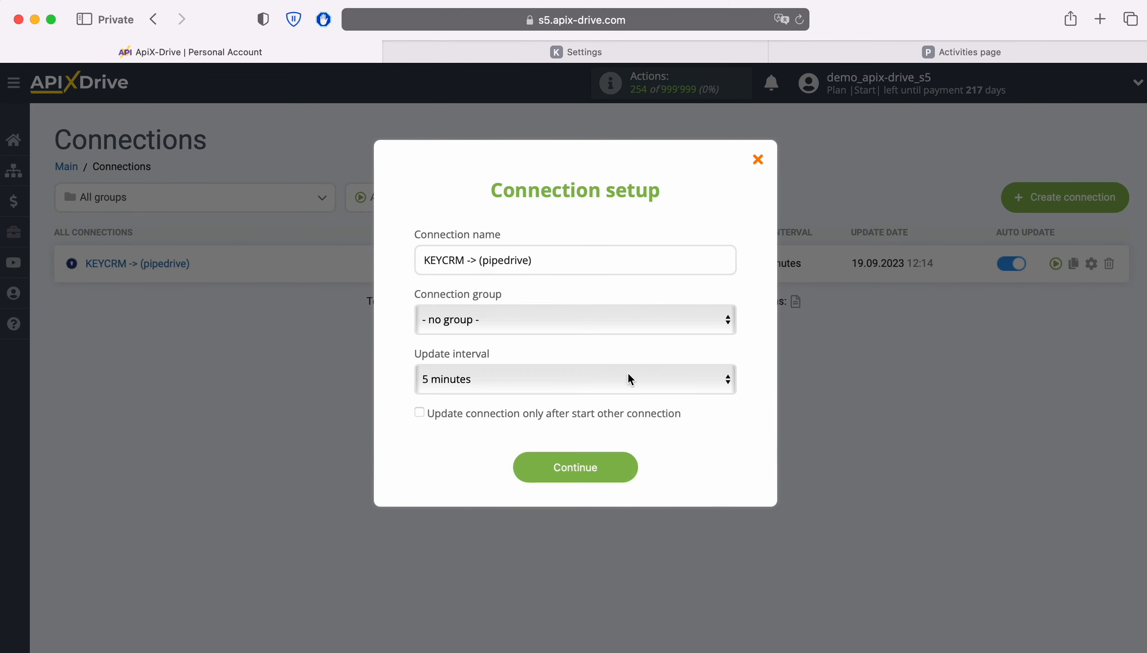
left_click(628, 473)
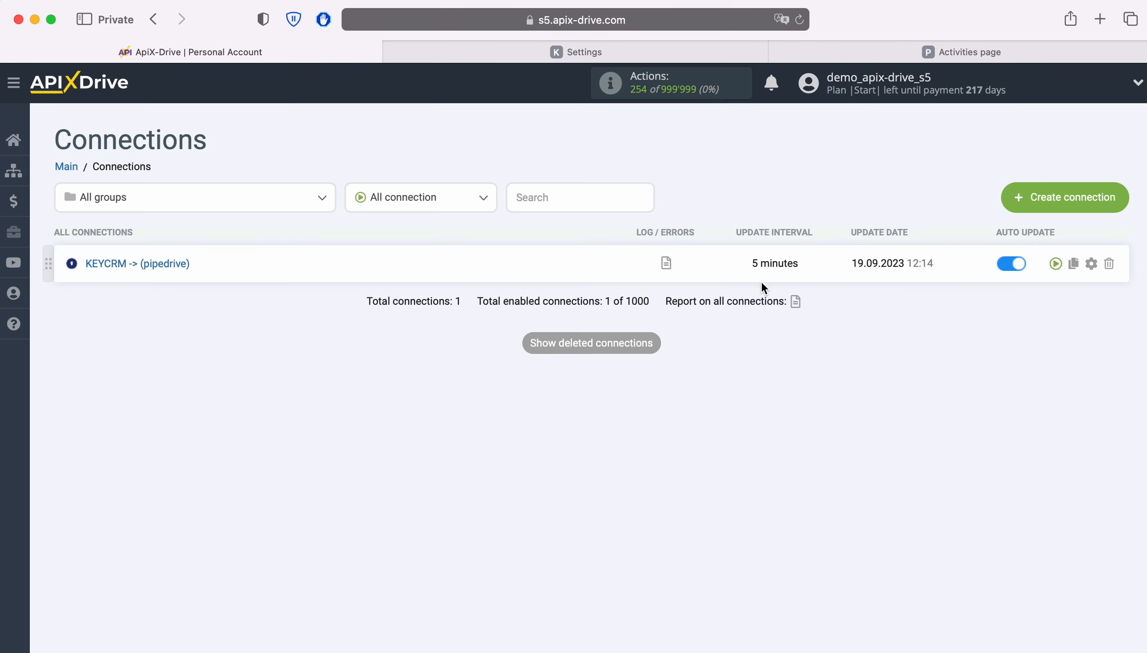